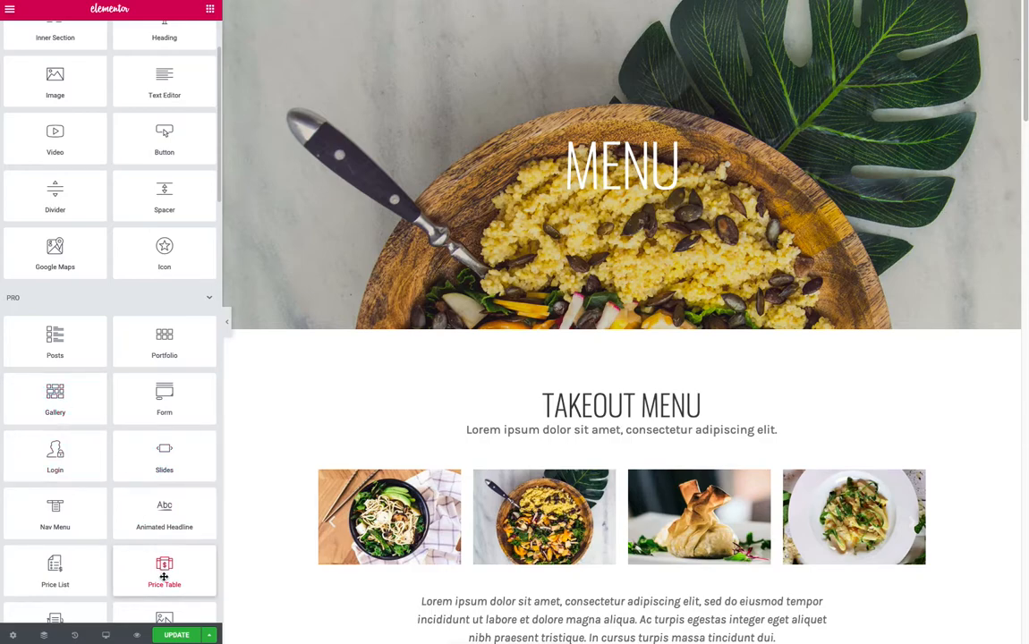
# Step: Look through the restaurant menu page down to the booking form and return to the Appetizers price lists
pyautogui.scroll(-1, 165, 566)
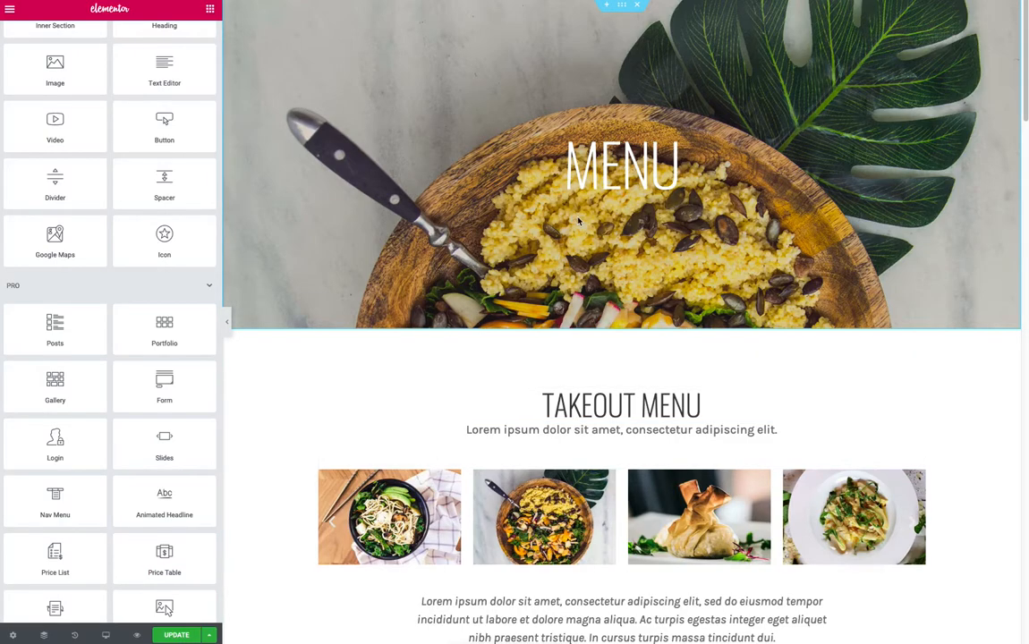
pyautogui.scroll(-5, 579, 221)
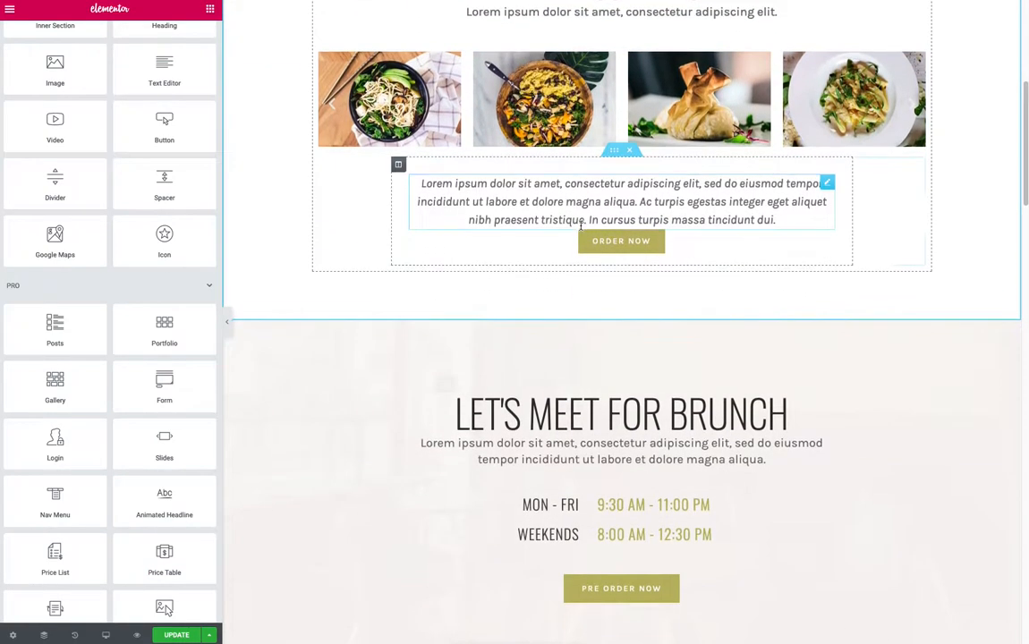
pyautogui.scroll(-6, 580, 225)
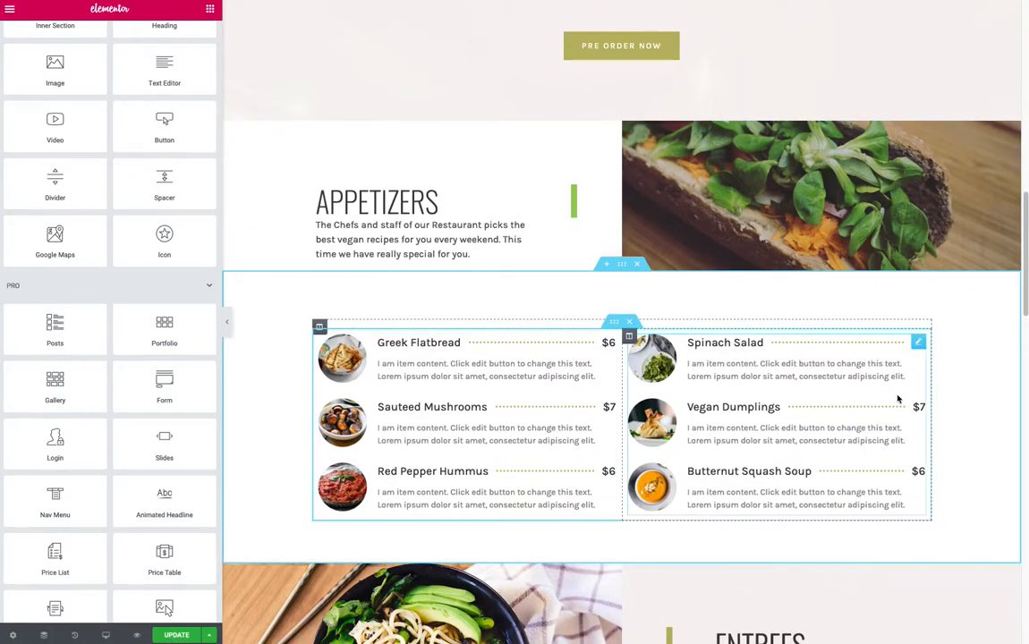
pyautogui.scroll(-1, 734, 430)
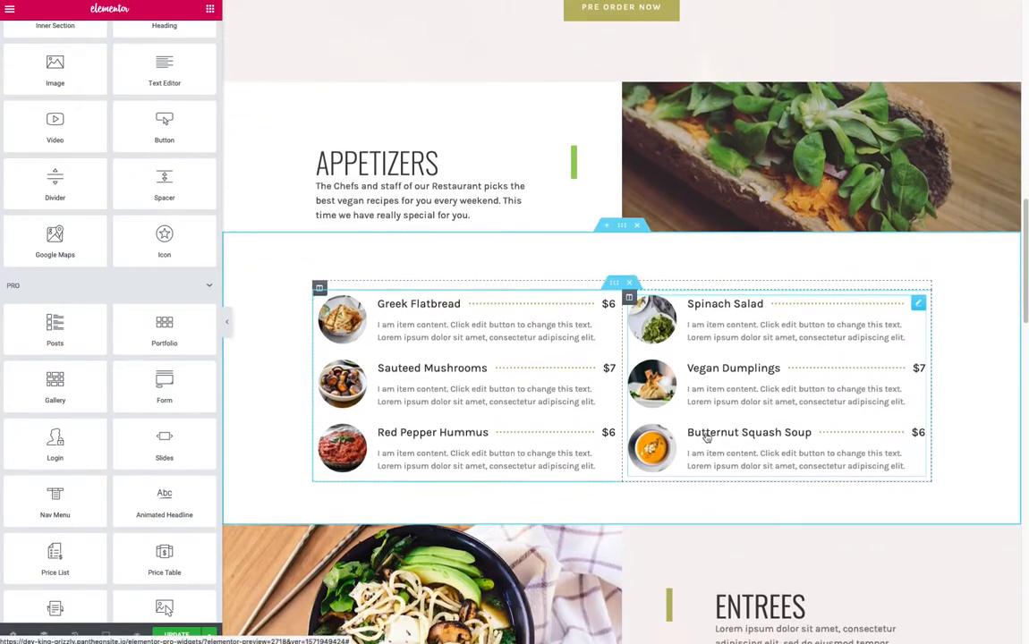
pyautogui.scroll(1, 427, 428)
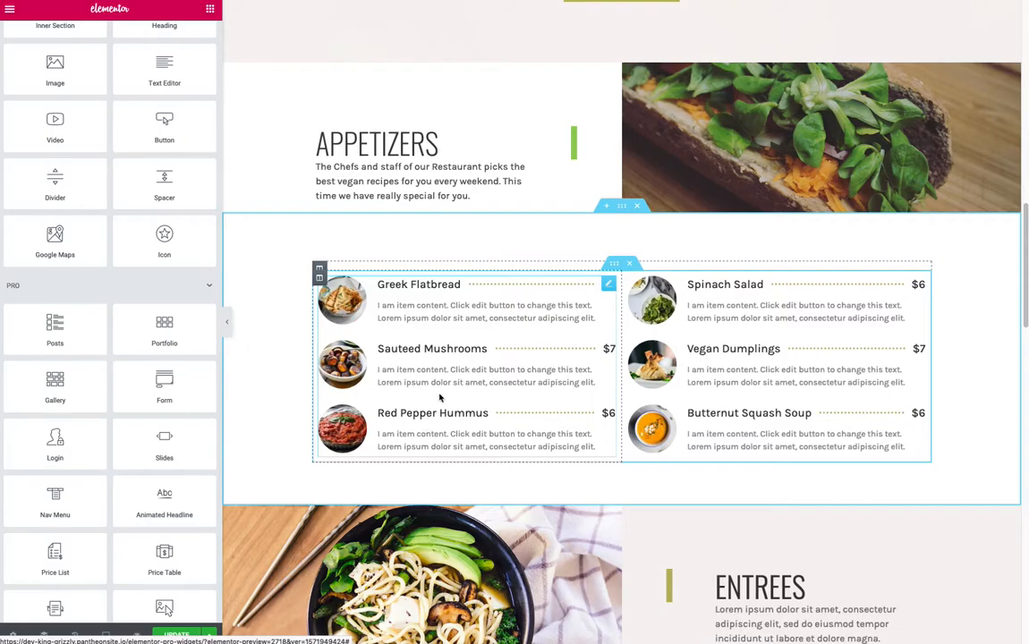
pyautogui.scroll(15, 517, 374)
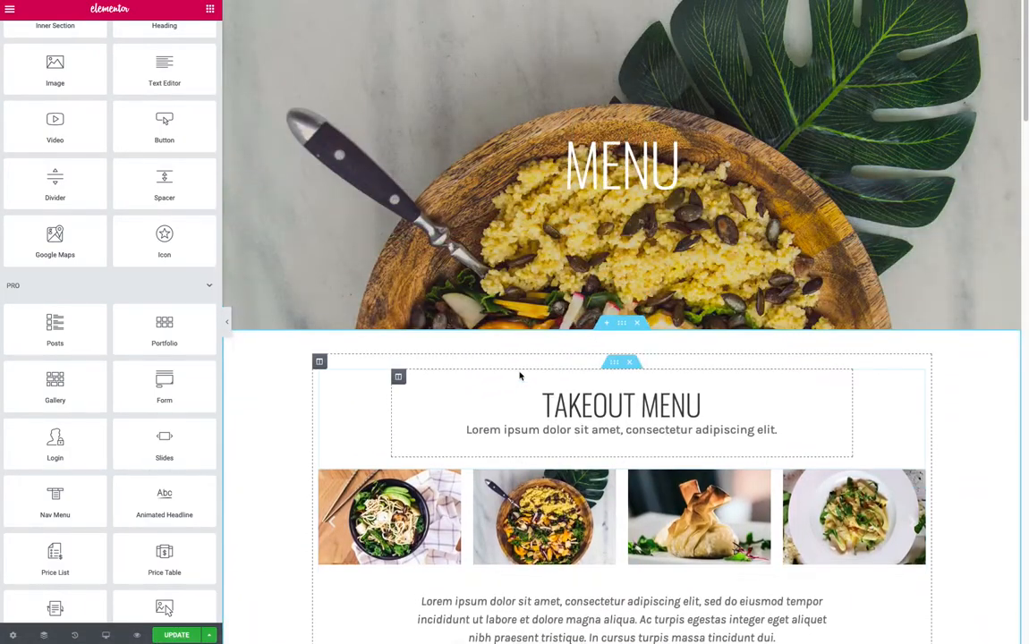
pyautogui.scroll(-20, 521, 377)
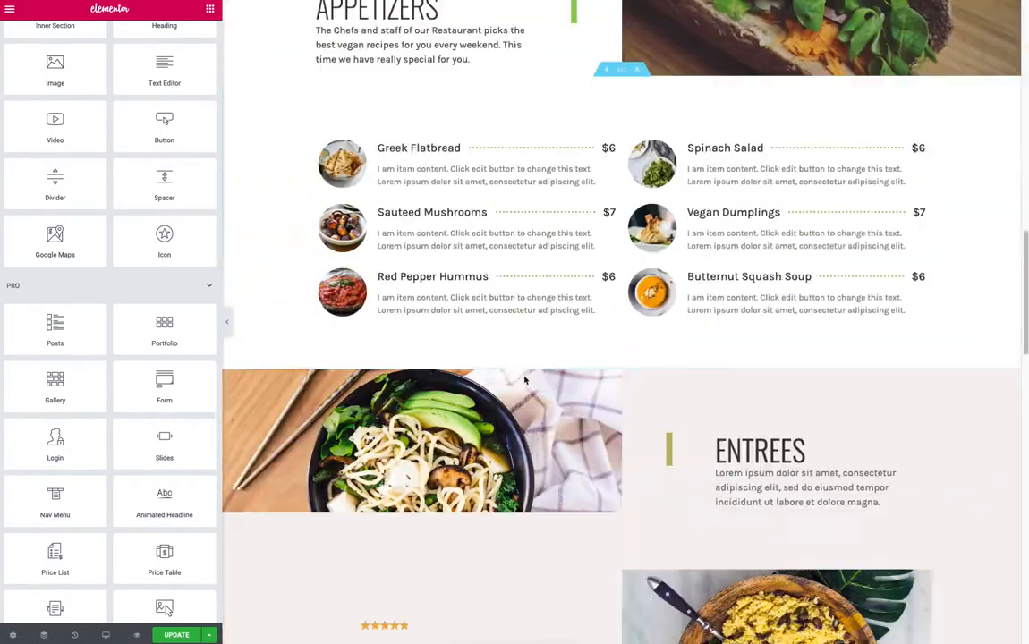
pyautogui.scroll(-10, 525, 376)
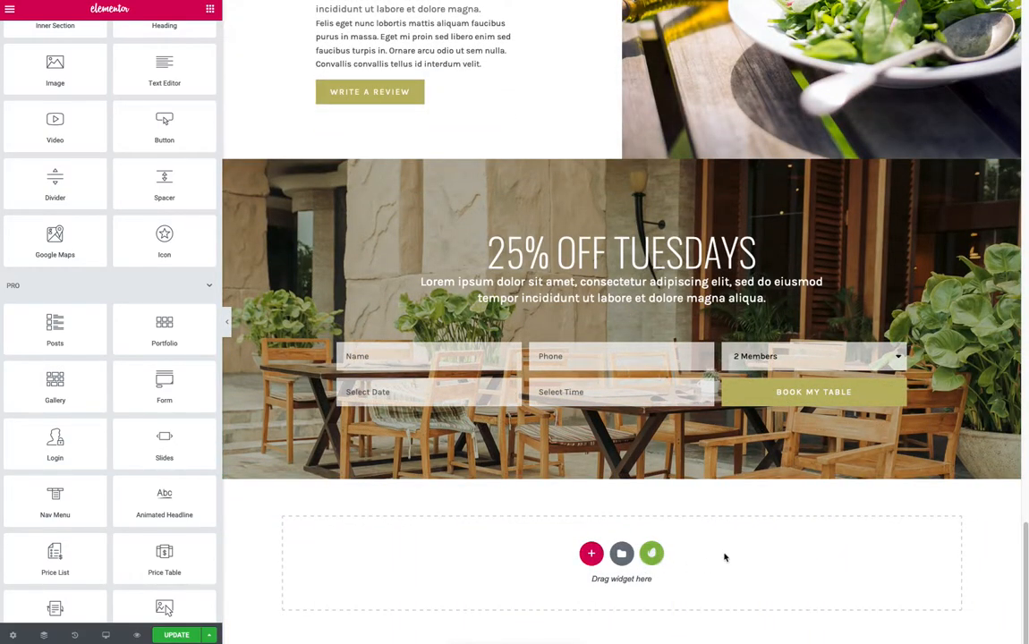
pyautogui.scroll(10, 745, 576)
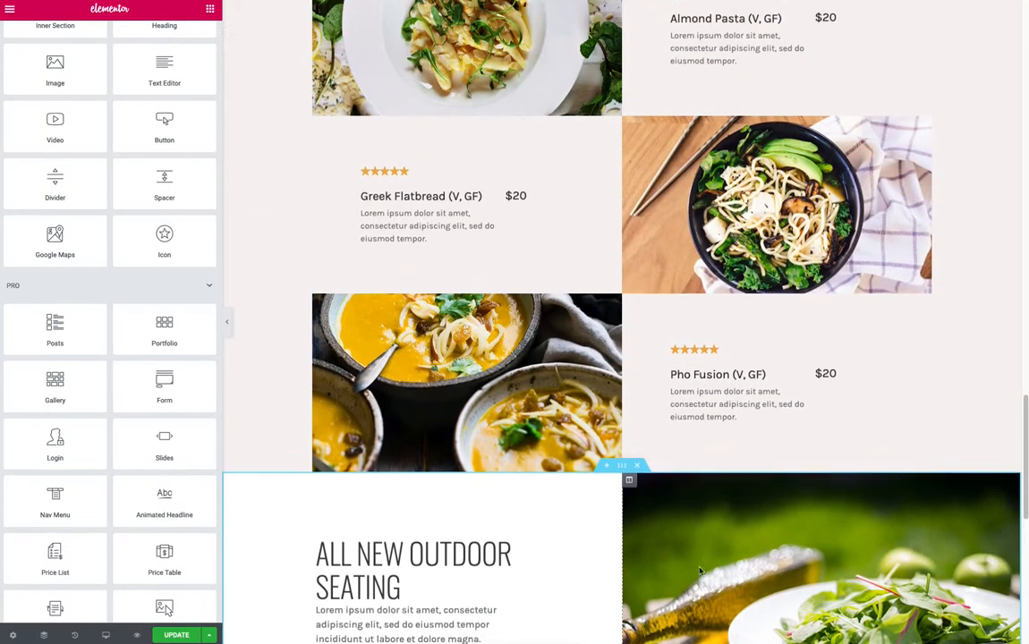
pyautogui.scroll(10, 700, 571)
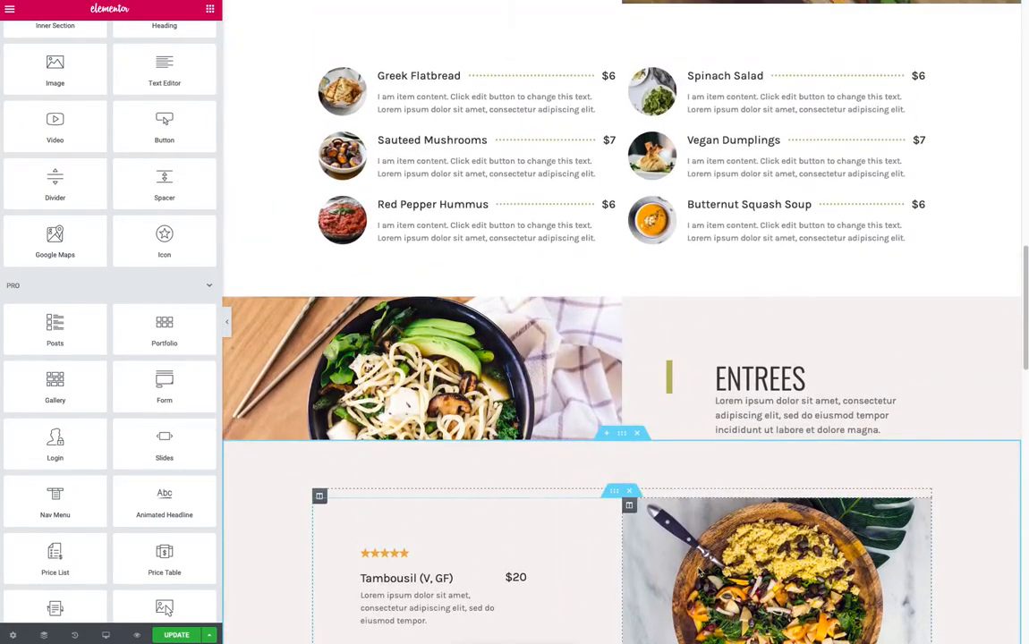
pyautogui.scroll(3, 700, 571)
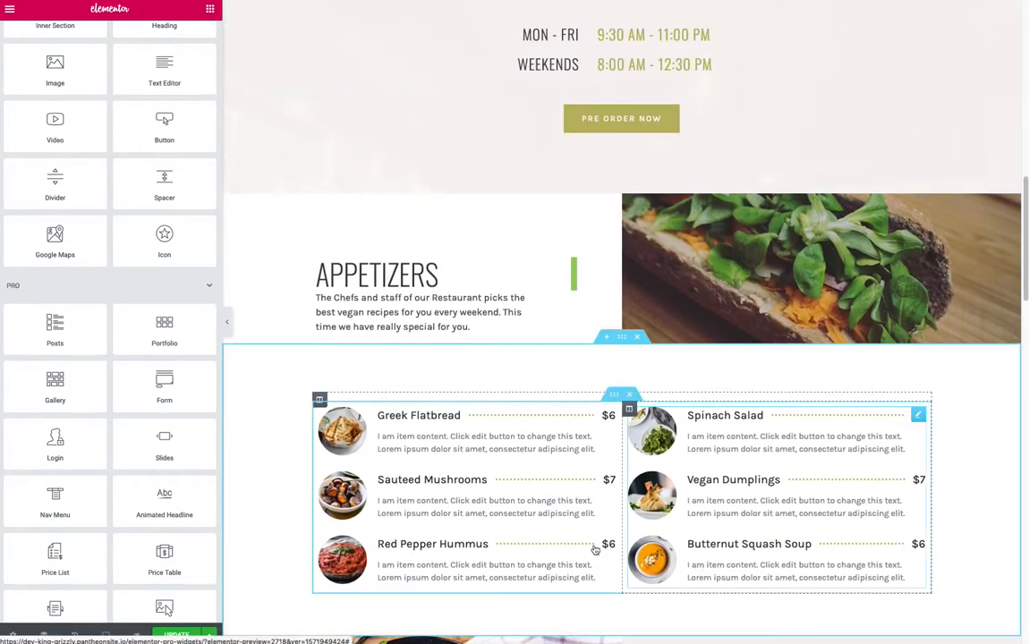
# Step: Open the Appetizers price list containing Greek Flatbread for editing and check its Greek Flatbread item
pyautogui.click(608, 417)
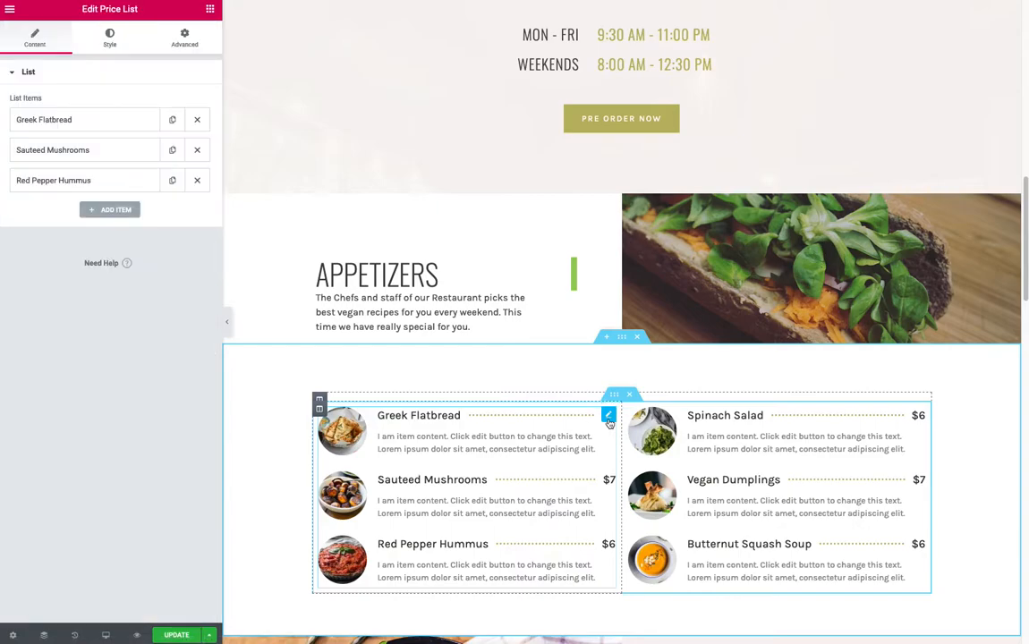
pyautogui.click(47, 119)
pyautogui.click(46, 118)
pyautogui.click(48, 120)
pyautogui.click(49, 120)
pyautogui.click(48, 120)
pyautogui.click(49, 120)
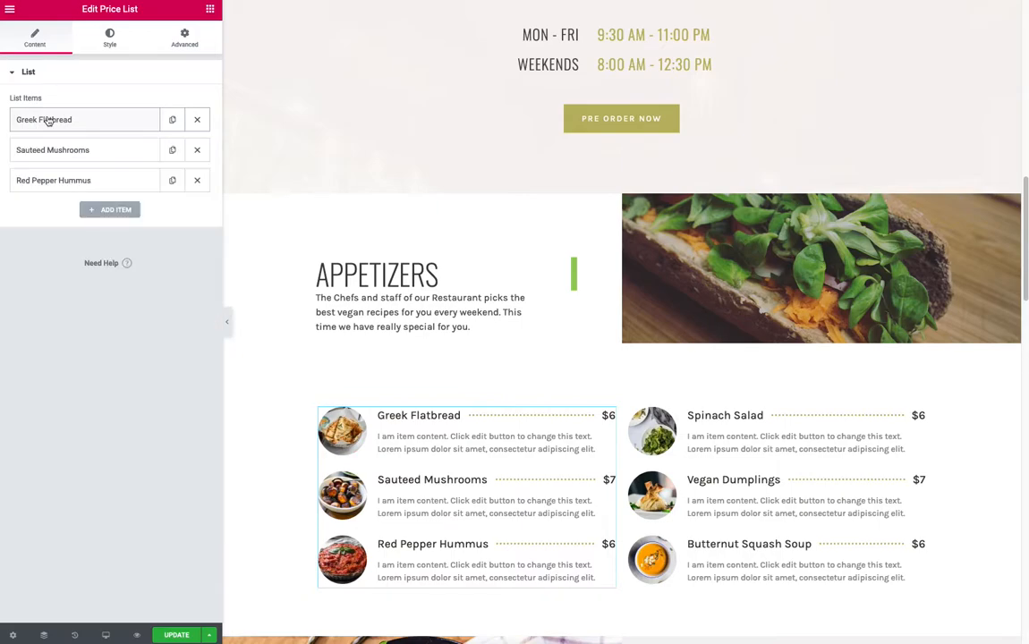
# Step: Delete the Red Pepper Hummus item from the price list and duplicate the Greek Flatbread item
pyautogui.click(198, 182)
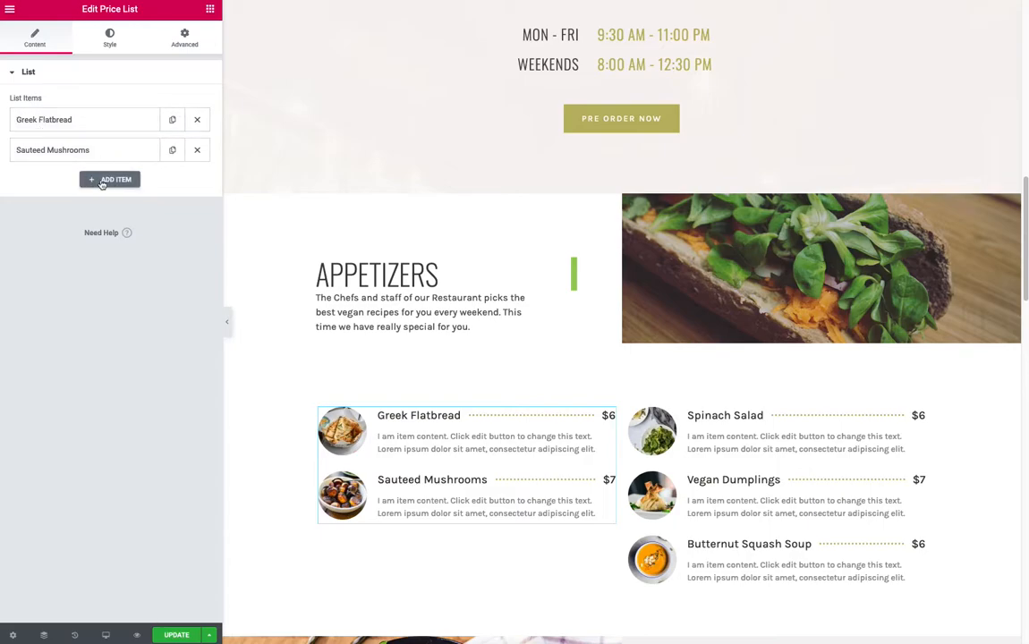
pyautogui.click(173, 122)
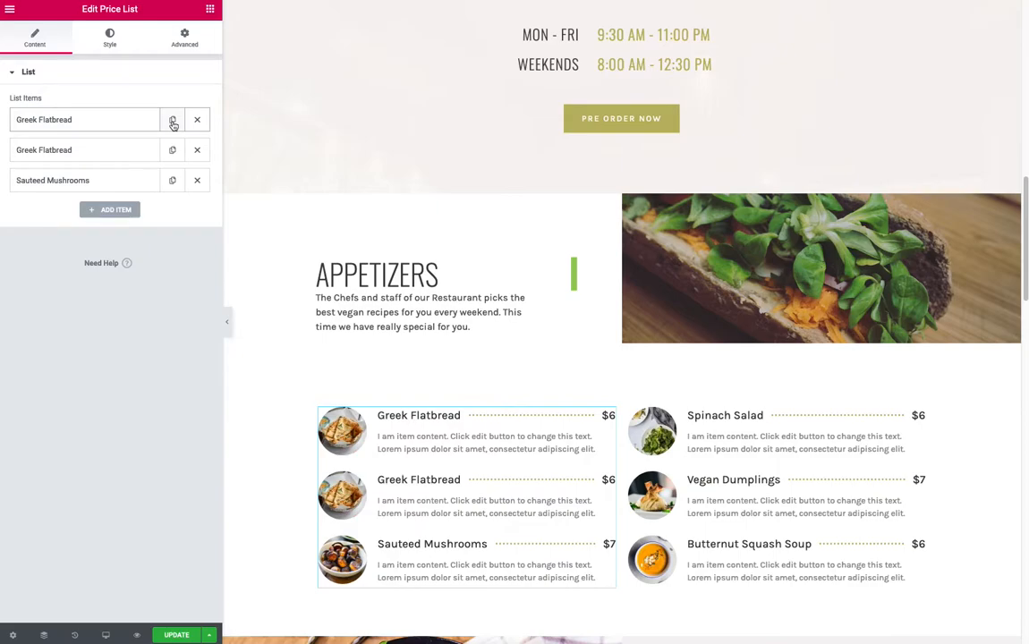
# Step: Retitle the second Greek Flatbread item as Nordic Flatbread
pyautogui.click(80, 152)
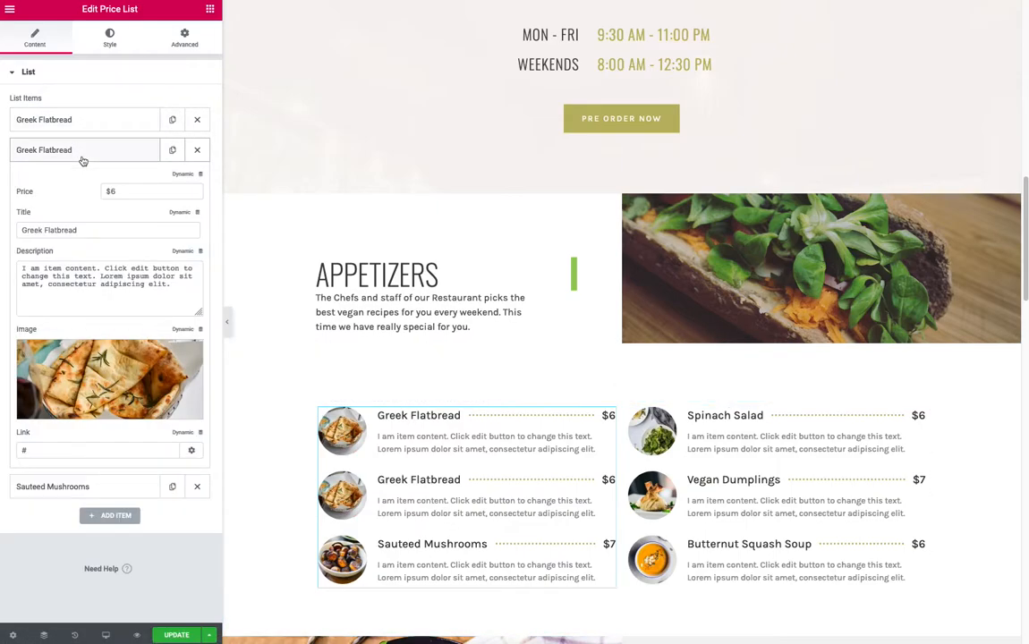
pyautogui.moveTo(43, 230); pyautogui.dragTo(22, 230)
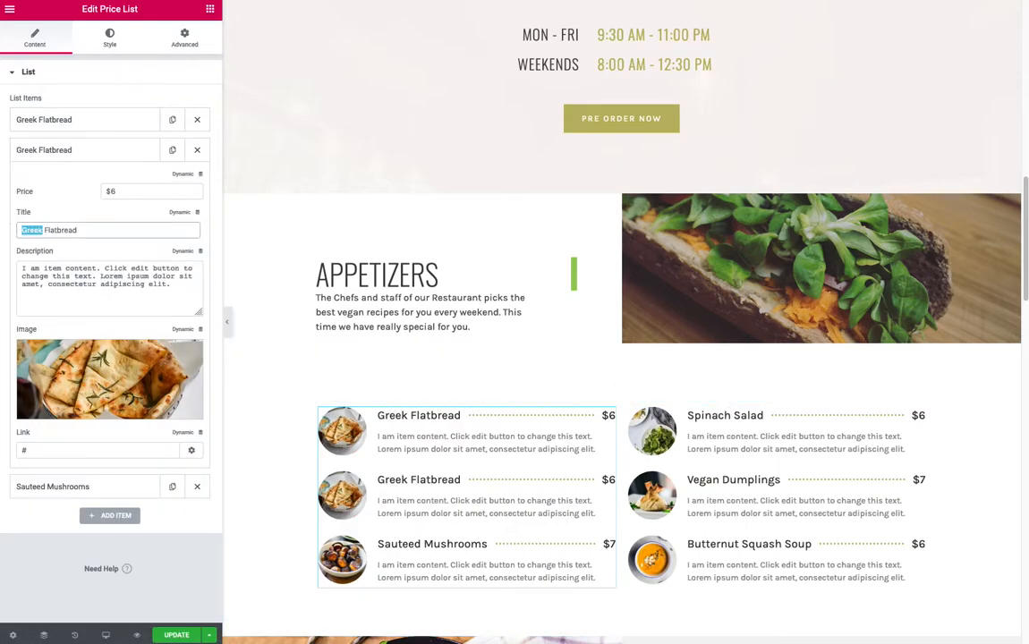
pyautogui.write('Nordic')
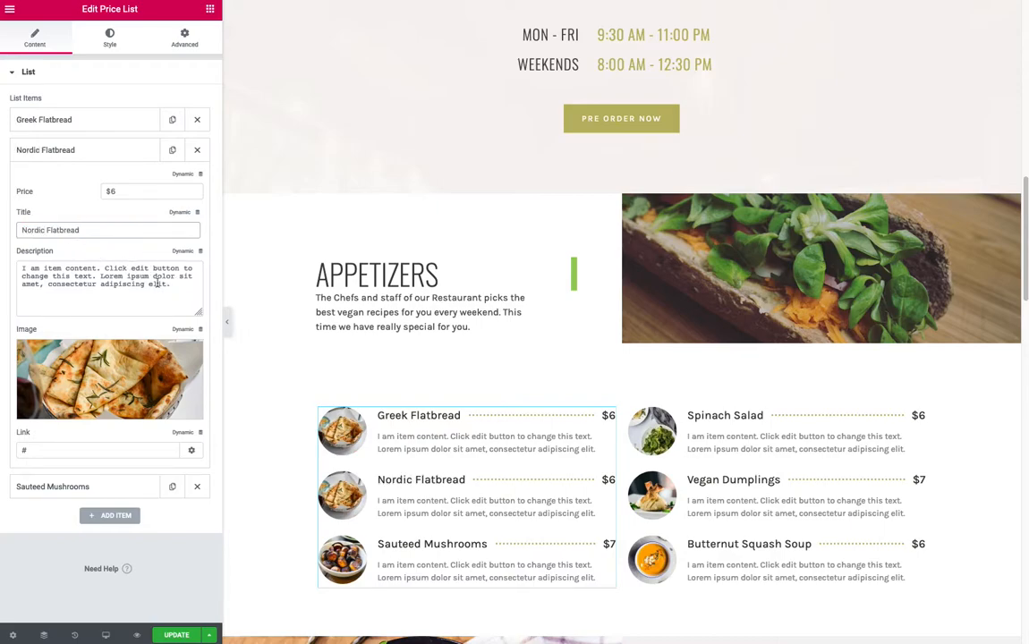
pyautogui.click(74, 157)
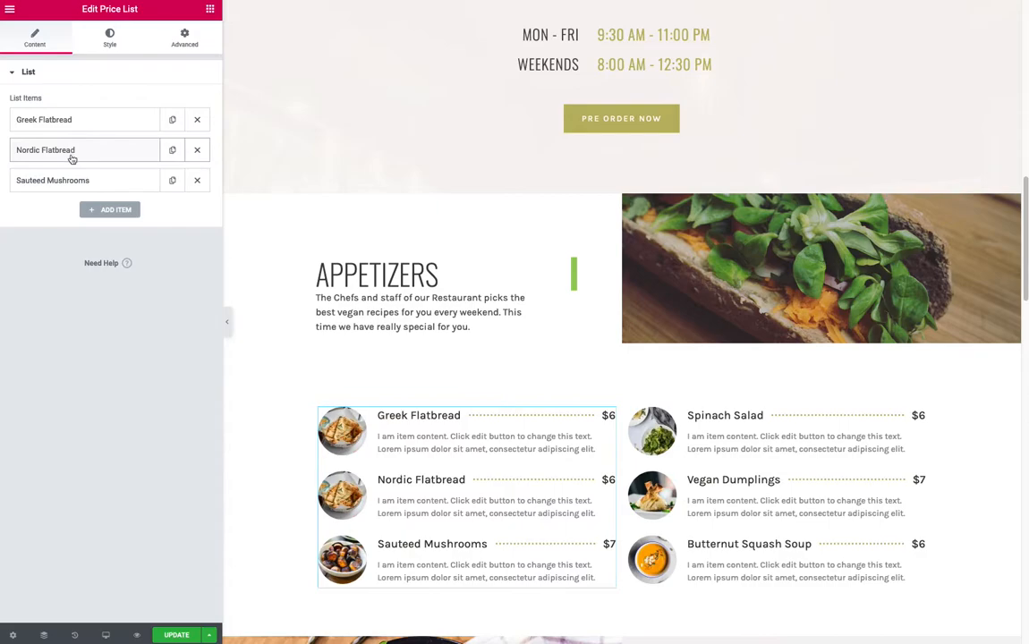
# Step: Examine the Greek Flatbread item's price, title and description fields and the dynamic content sources offered for its price
pyautogui.click(72, 120)
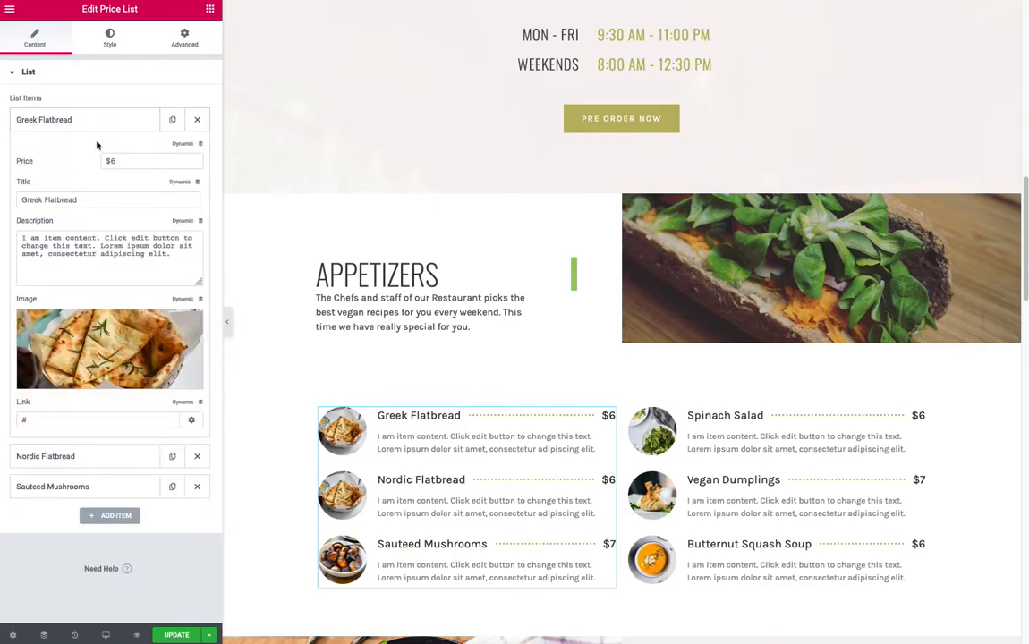
pyautogui.moveTo(134, 161); pyautogui.dragTo(88, 154)
pyautogui.moveTo(97, 199); pyautogui.dragTo(4, 195)
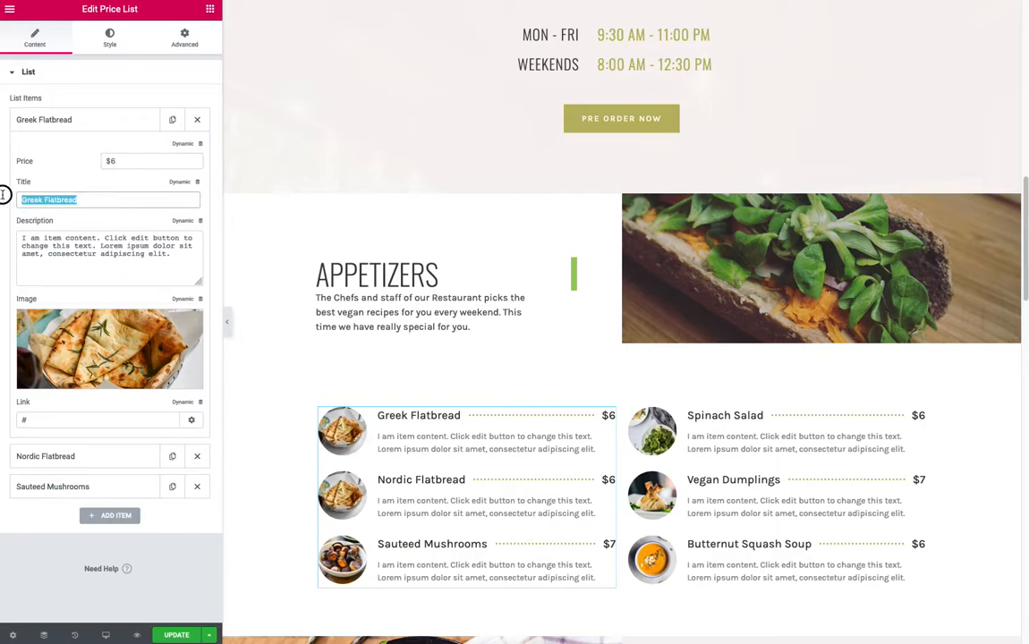
pyautogui.click(66, 256)
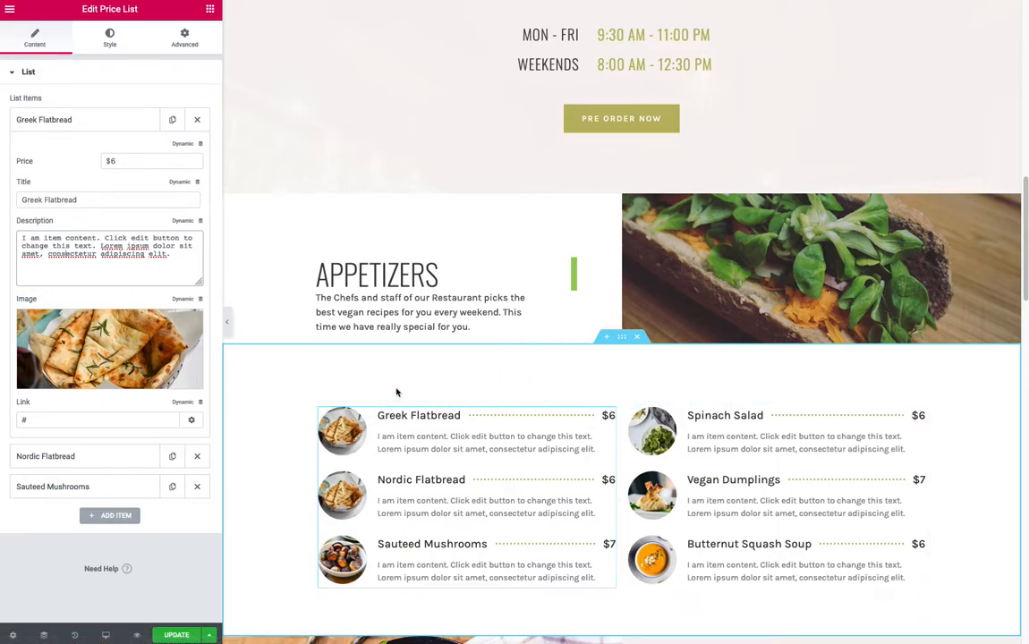
pyautogui.click(185, 145)
pyautogui.scroll(-8, 128, 227)
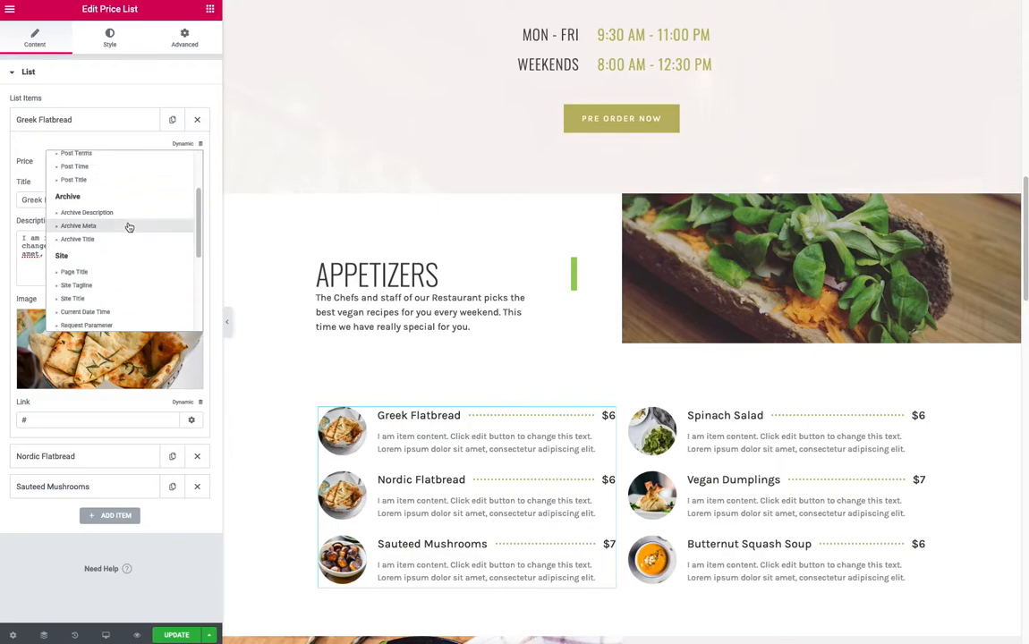
pyautogui.click(92, 104)
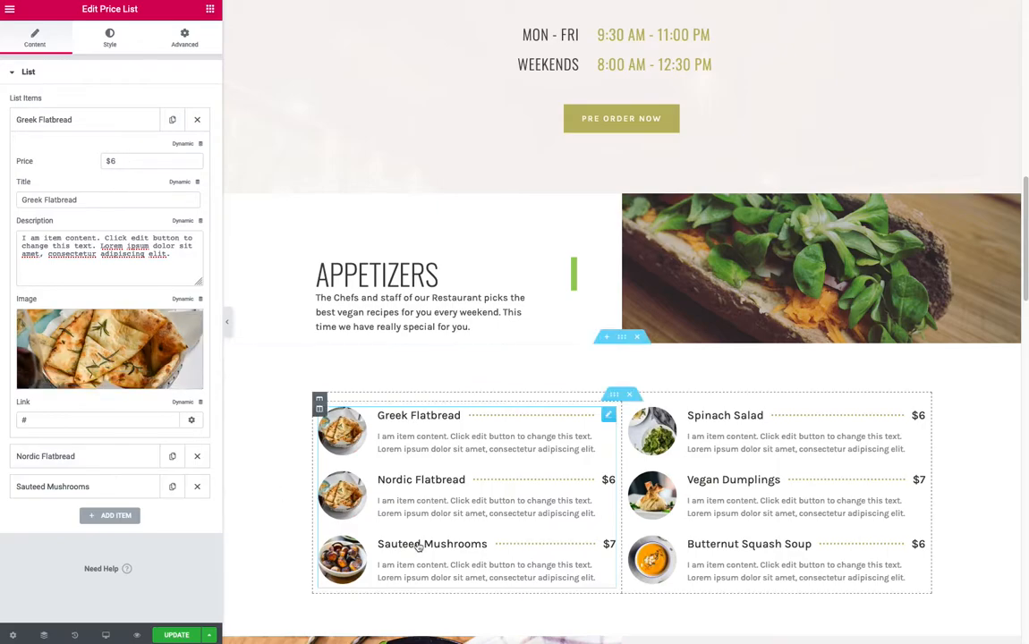
# Step: Set the title and price color of the edited price list to red
pyautogui.click(109, 37)
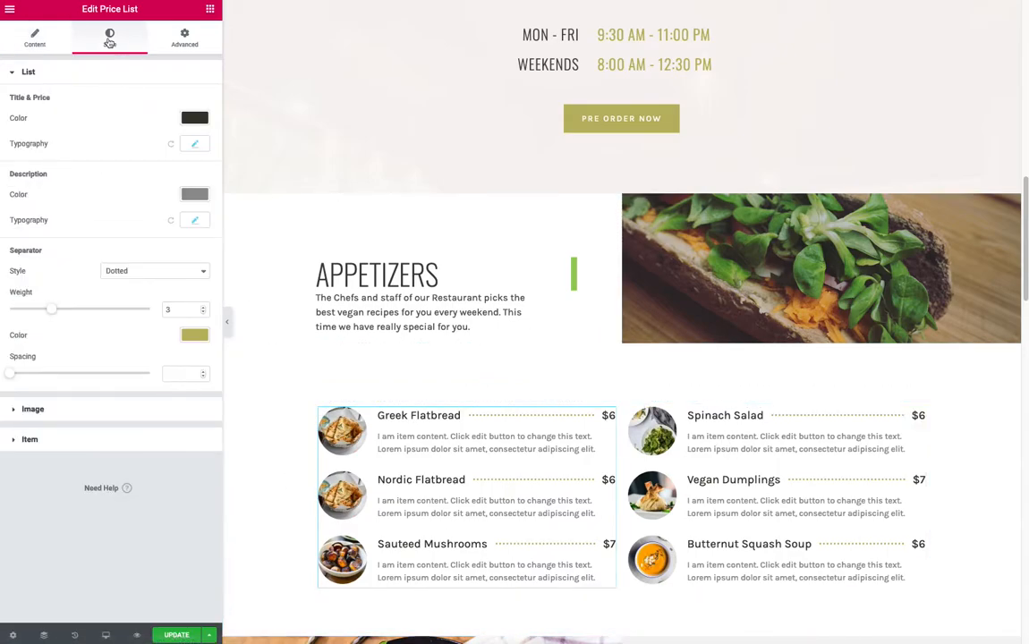
pyautogui.click(189, 124)
pyautogui.click(149, 260)
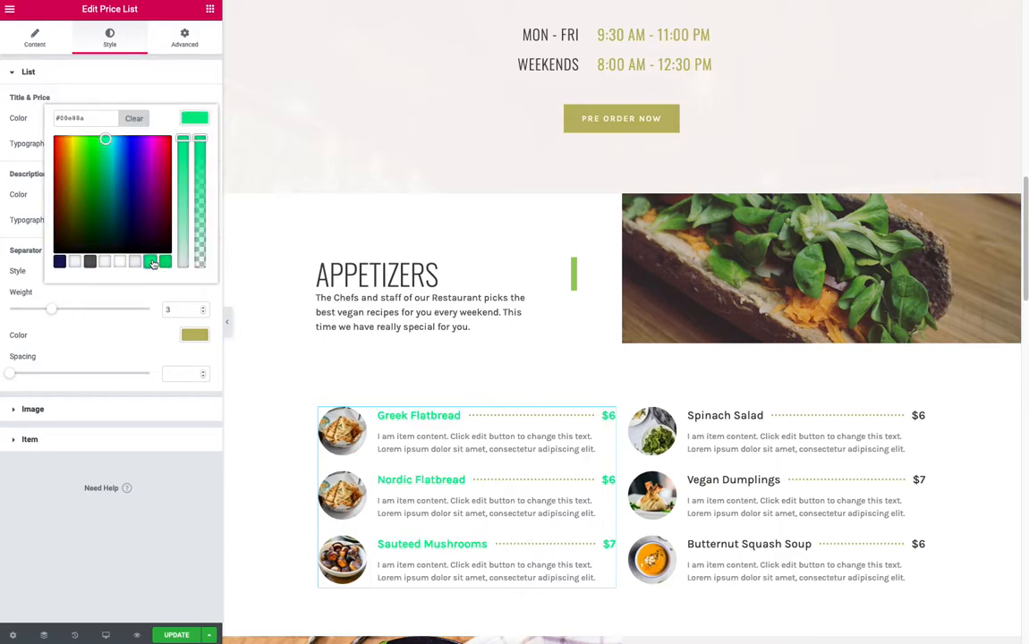
pyautogui.moveTo(78, 184); pyautogui.dragTo(171, 151)
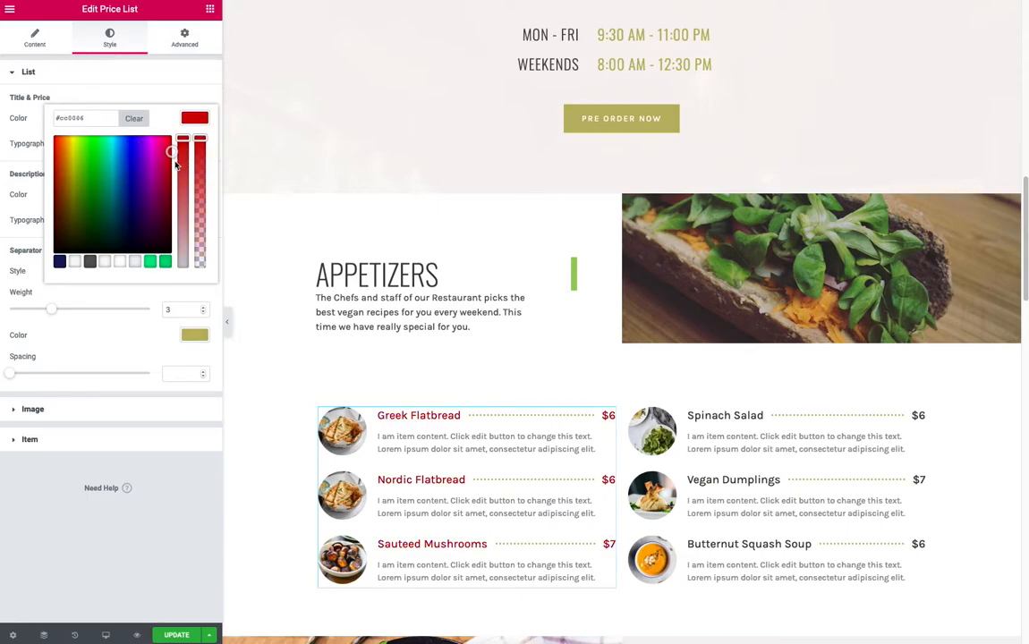
pyautogui.click(148, 79)
pyautogui.click(104, 73)
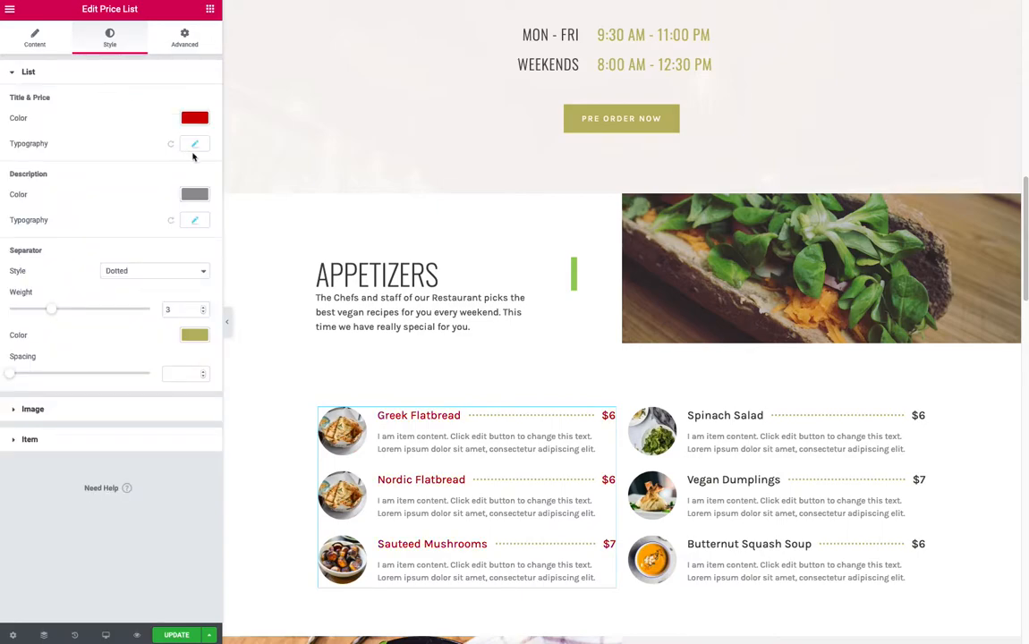
# Step: Examine the title and price typography options, including the tablet size setting, and return to the desktop view
pyautogui.click(195, 143)
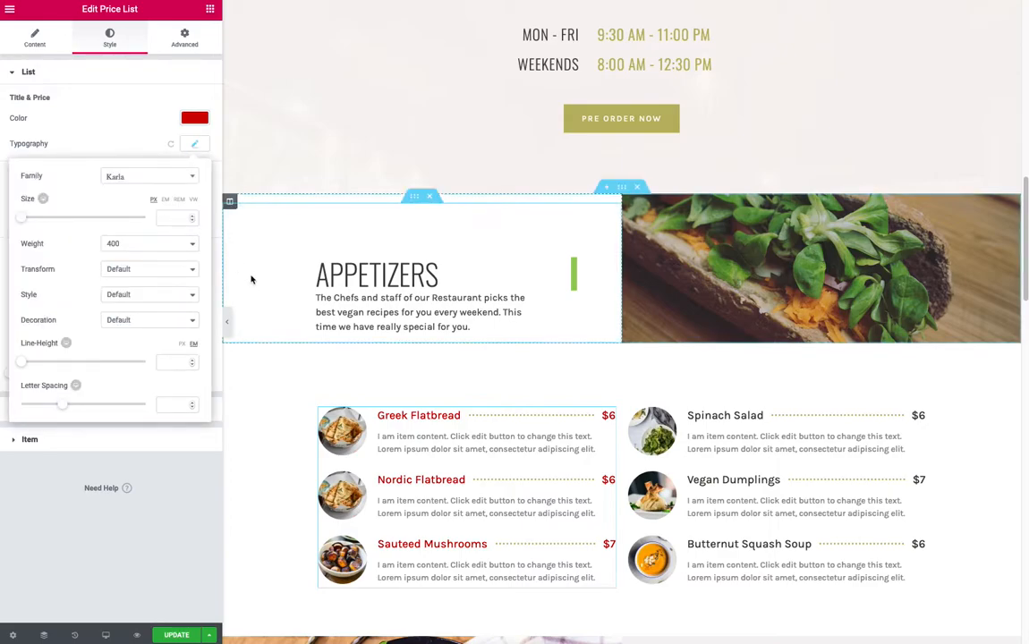
pyautogui.click(44, 200)
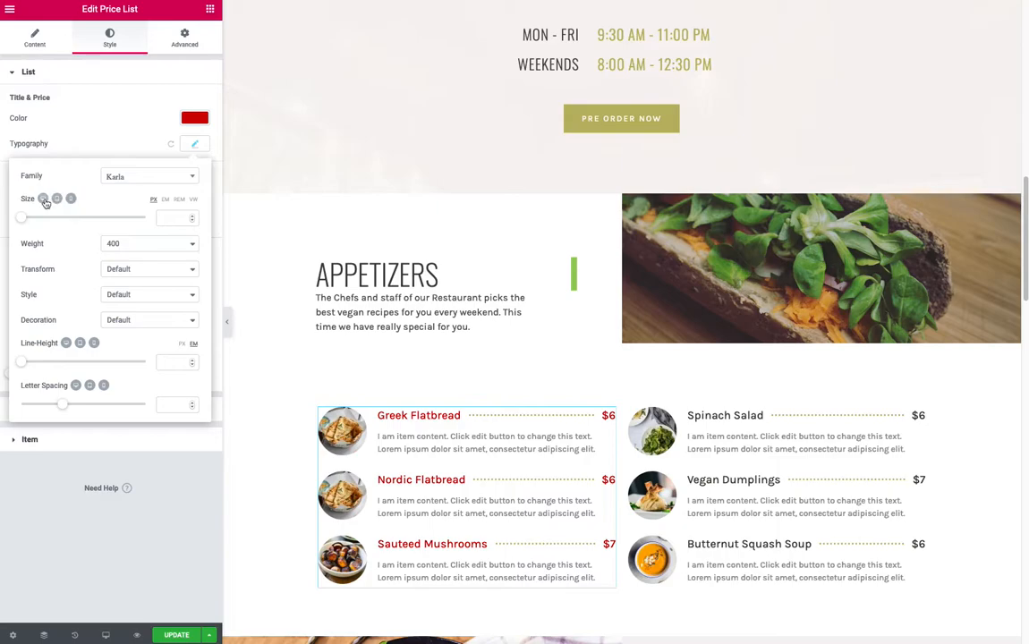
pyautogui.click(57, 199)
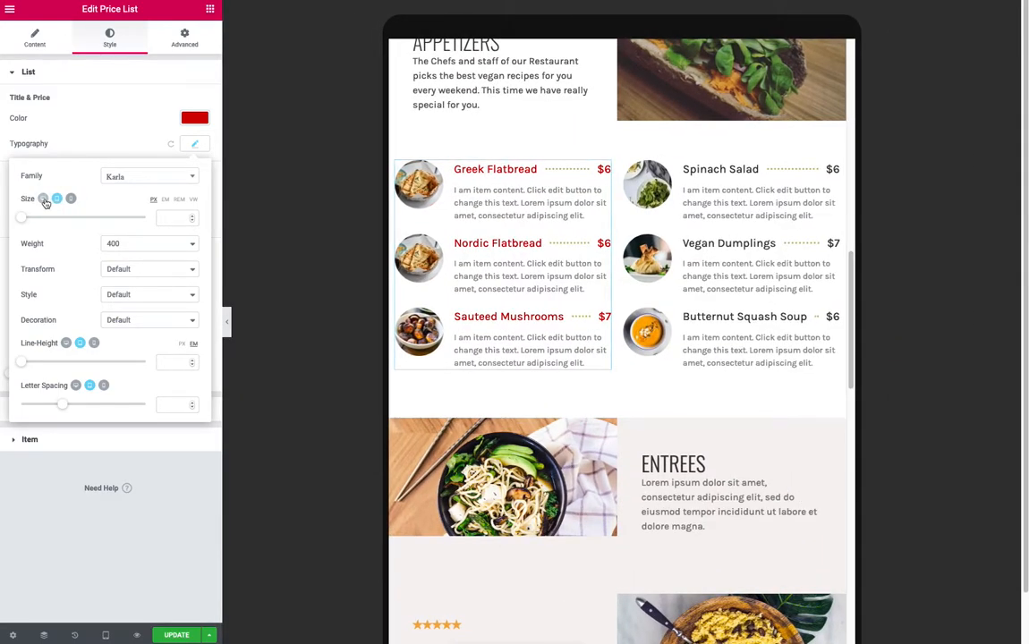
pyautogui.click(43, 199)
pyautogui.click(73, 143)
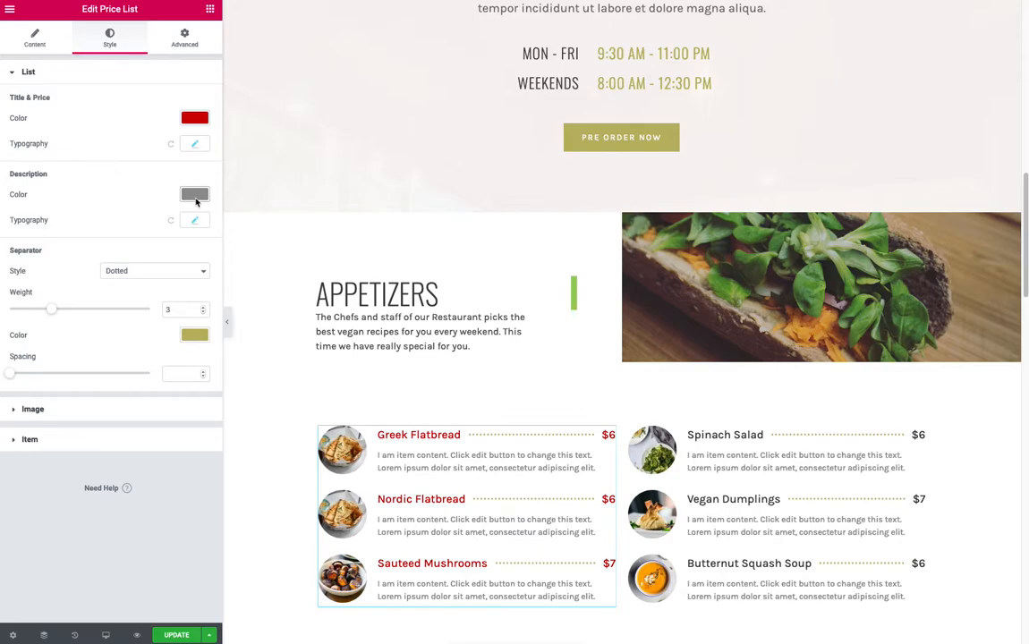
# Step: Try the Solid and Dashed styles for the price list's separator and restore the Dotted style
pyautogui.click(184, 277)
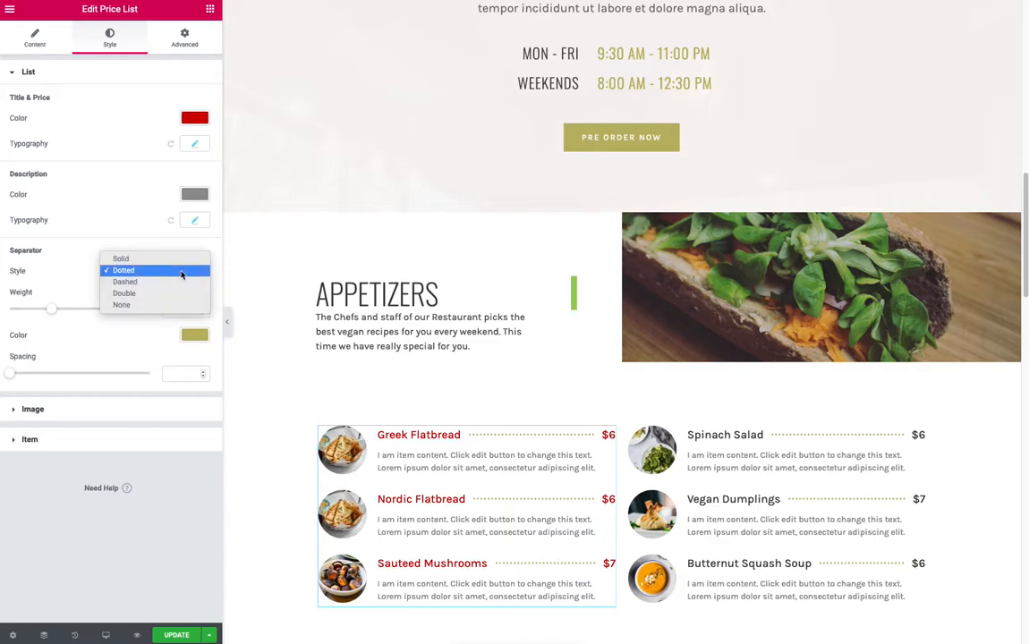
pyautogui.click(161, 259)
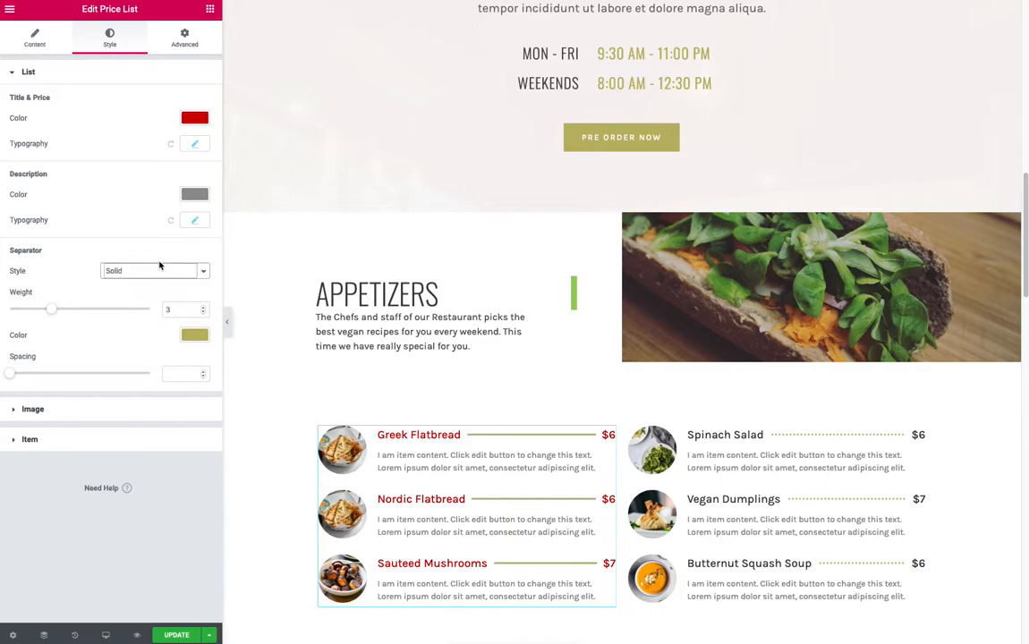
pyautogui.click(160, 272)
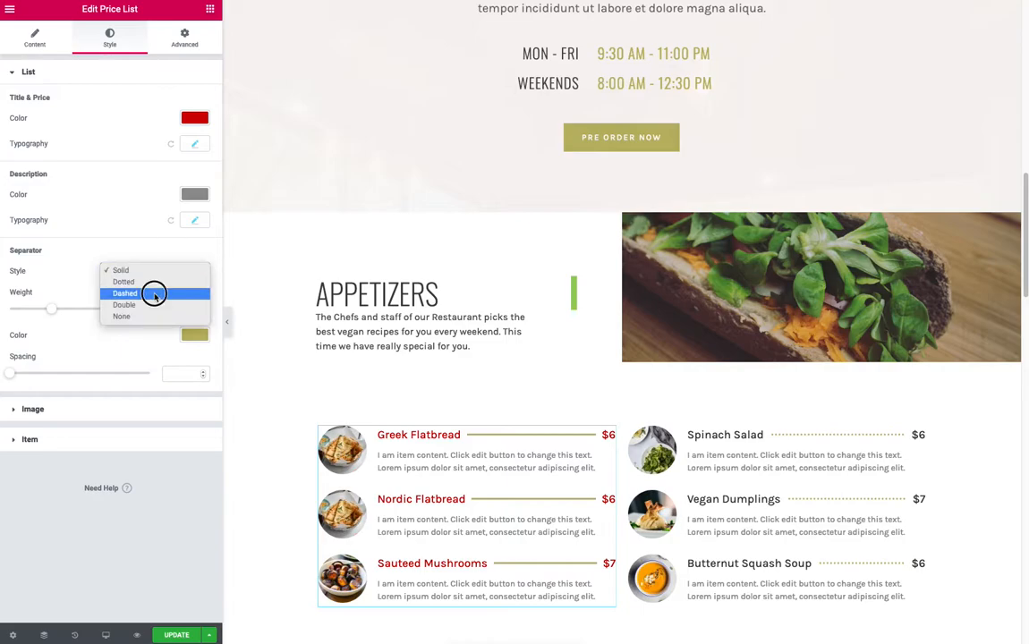
pyautogui.click(155, 294)
pyautogui.click(157, 271)
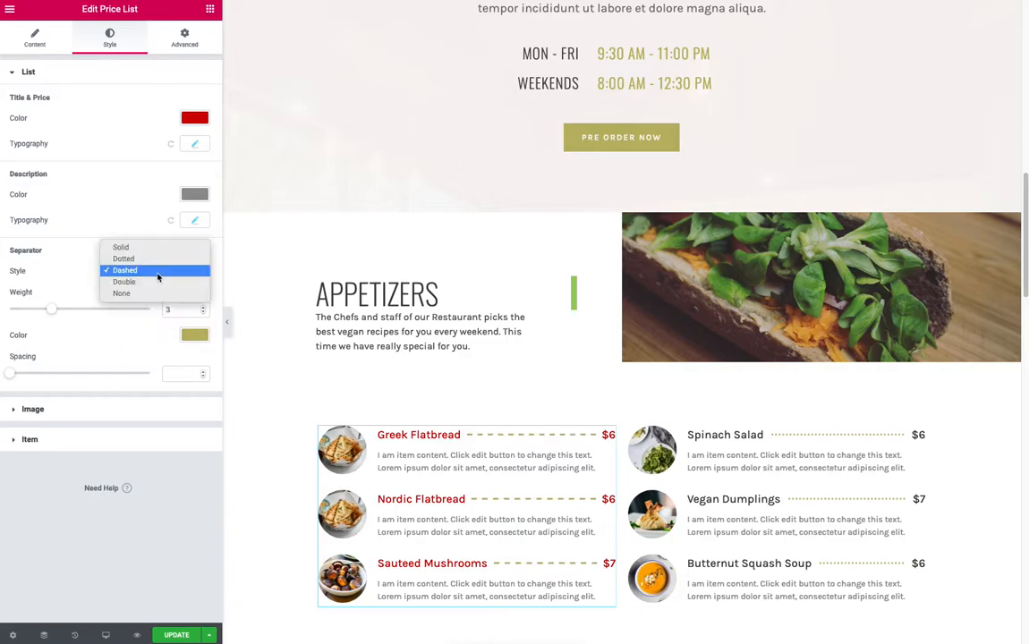
pyautogui.click(158, 262)
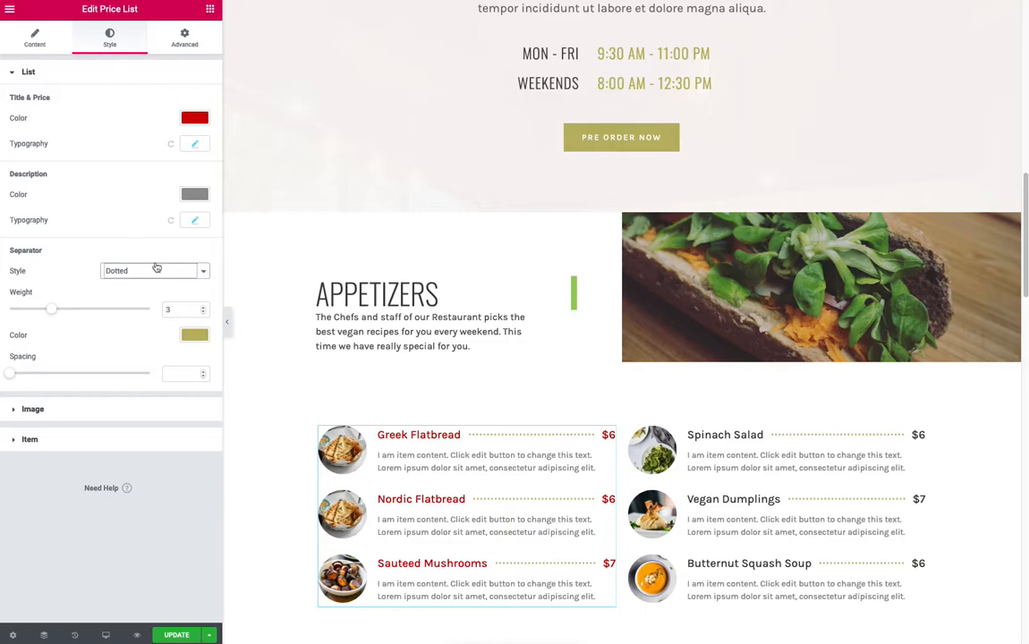
# Step: Style the price list's dotted separator with a weight of 2, a salmon red color and a spacing of 15
pyautogui.moveTo(51, 308)
pyautogui.mouseDown()
pyautogui.moveTo(29, 307)
pyautogui.moveTo(42, 315)
pyautogui.mouseUp()
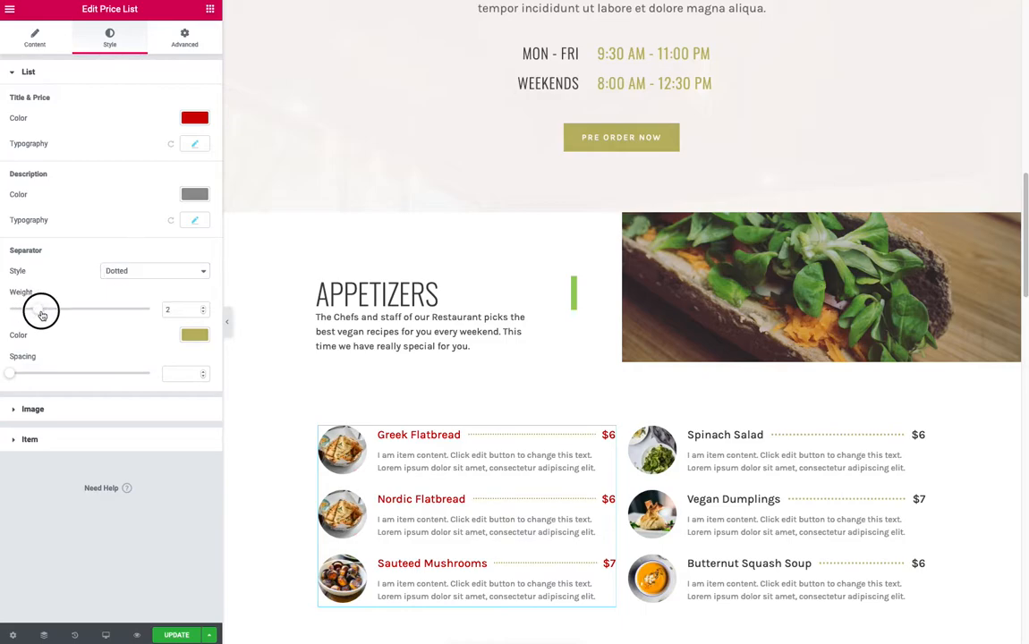
pyautogui.click(194, 337)
pyautogui.click(102, 370)
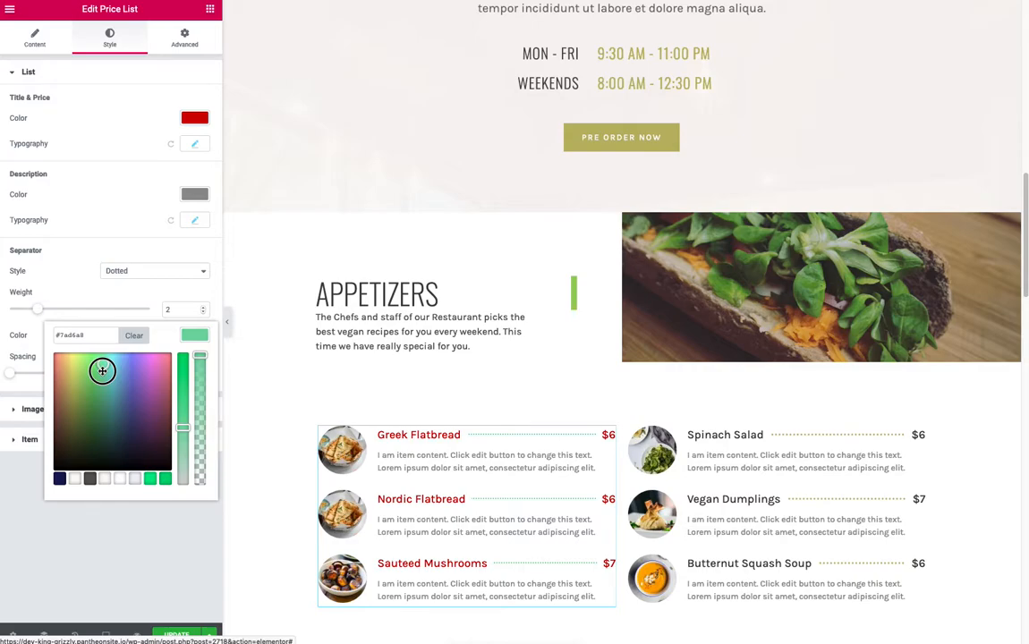
pyautogui.moveTo(102, 370)
pyautogui.mouseDown()
pyautogui.moveTo(109, 378)
pyautogui.moveTo(60, 361)
pyautogui.moveTo(12, 373)
pyautogui.moveTo(65, 377)
pyautogui.mouseUp()
pyautogui.click(76, 301)
# Step: Try a border radius of 0 on the item images before setting it to 99 on all corners, and set the image spacing to 22
pyautogui.click(34, 409)
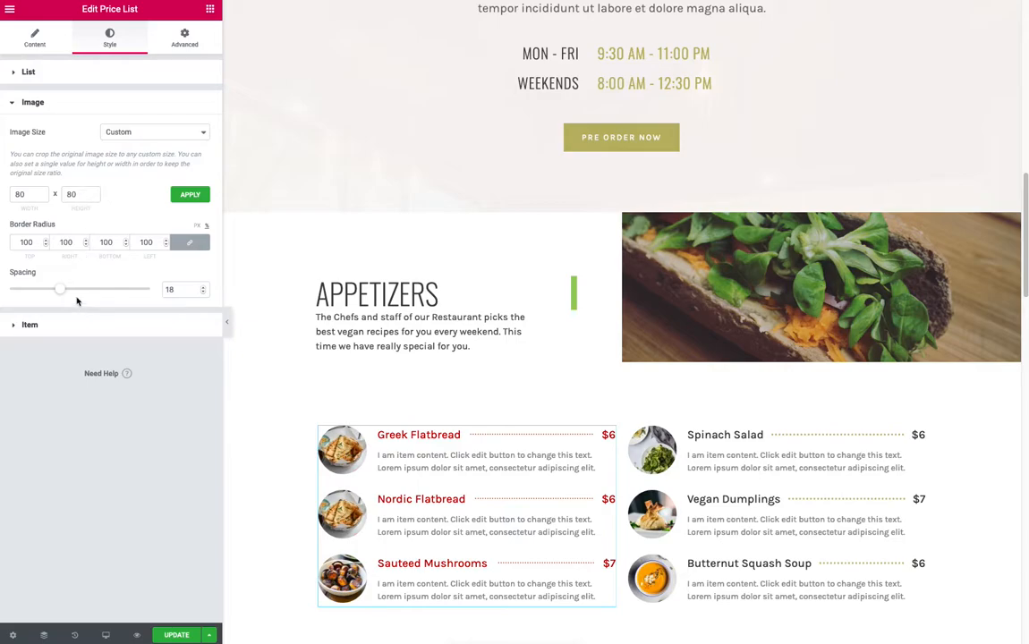
pyautogui.click(184, 244)
pyautogui.write('0')
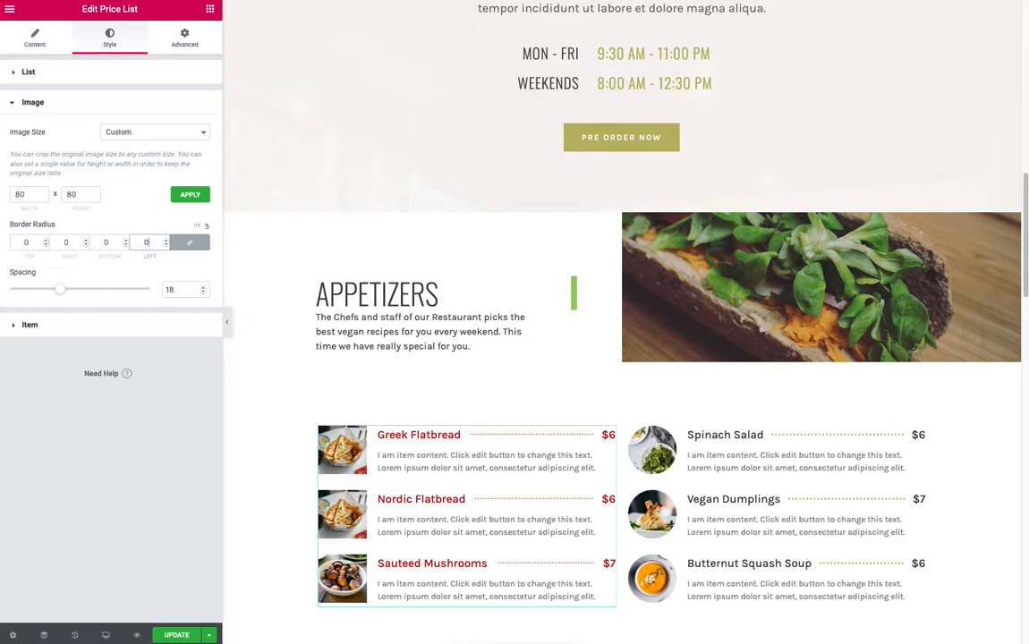
pyautogui.doubleClick(150, 243)
pyautogui.write('99')
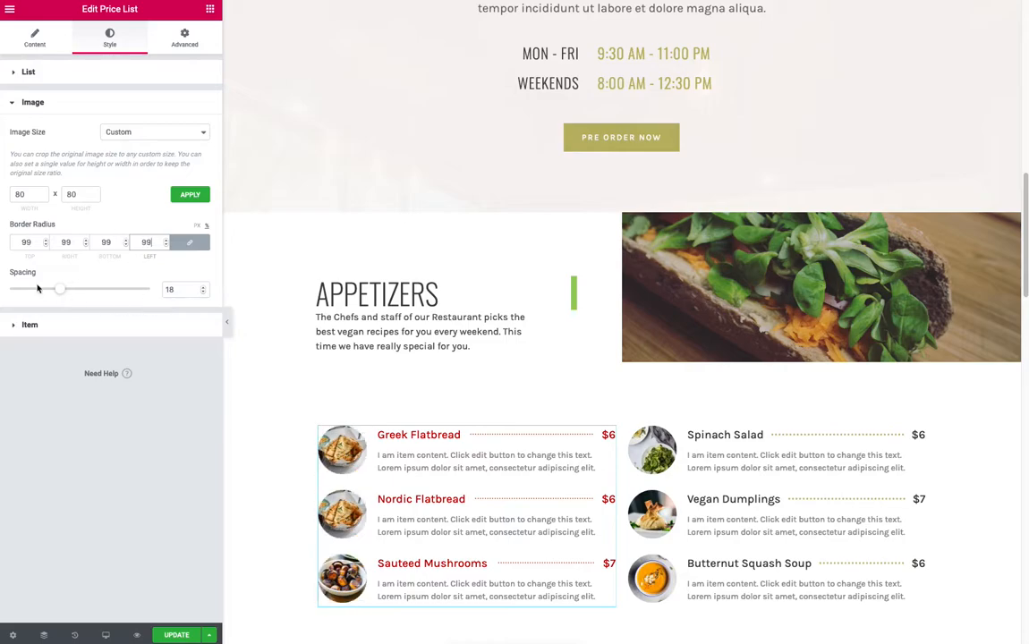
pyautogui.moveTo(60, 290)
pyautogui.mouseDown()
pyautogui.moveTo(81, 287)
pyautogui.moveTo(72, 288)
pyautogui.mouseUp()
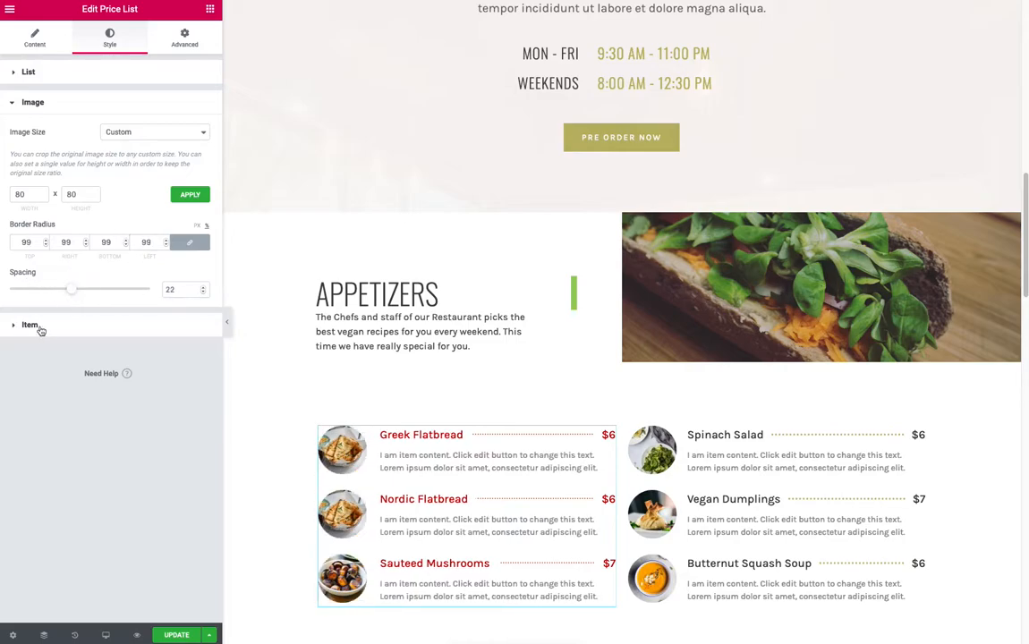
# Step: Set the items' rows gap to 23 px and, after trying bottom and top, their vertical alignment to center
pyautogui.click(31, 326)
pyautogui.moveTo(66, 176)
pyautogui.mouseDown()
pyautogui.moveTo(97, 182)
pyautogui.moveTo(62, 187)
pyautogui.moveTo(72, 197)
pyautogui.mouseUp()
pyautogui.click(164, 202)
pyautogui.click(195, 203)
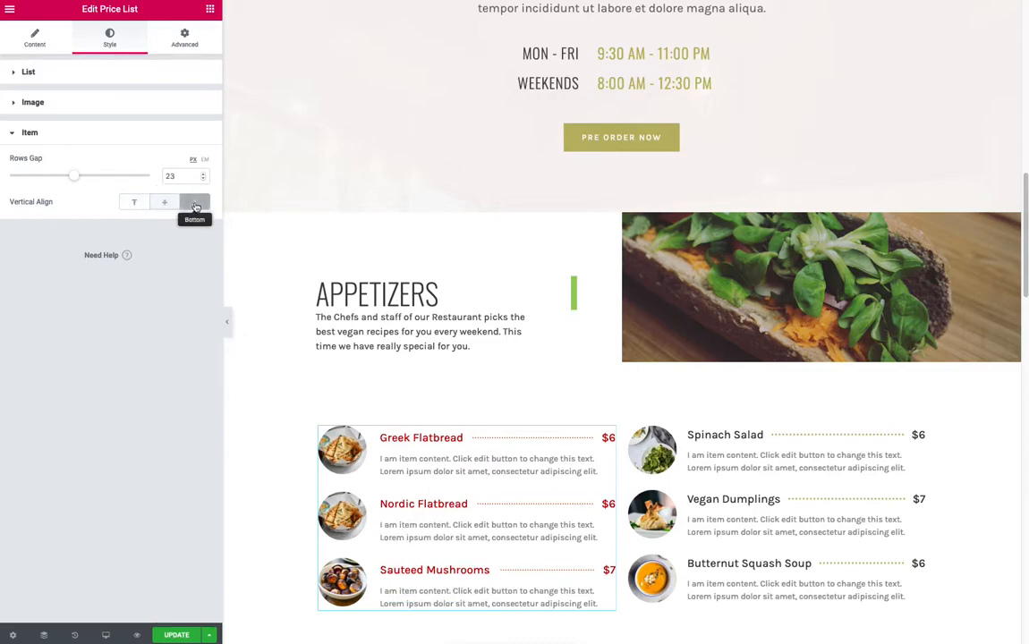
pyautogui.click(134, 204)
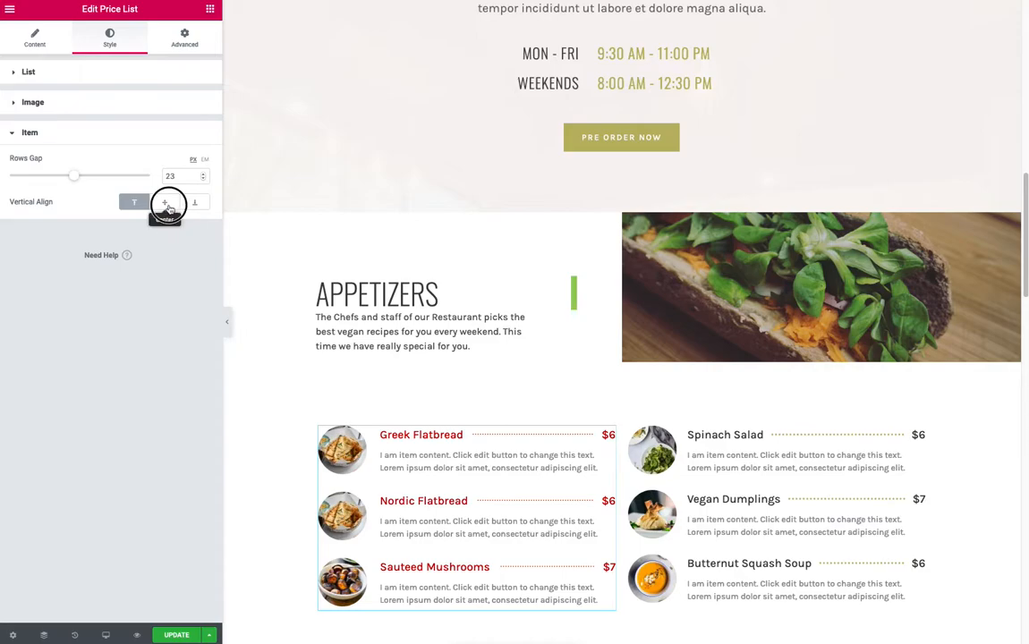
pyautogui.click(166, 204)
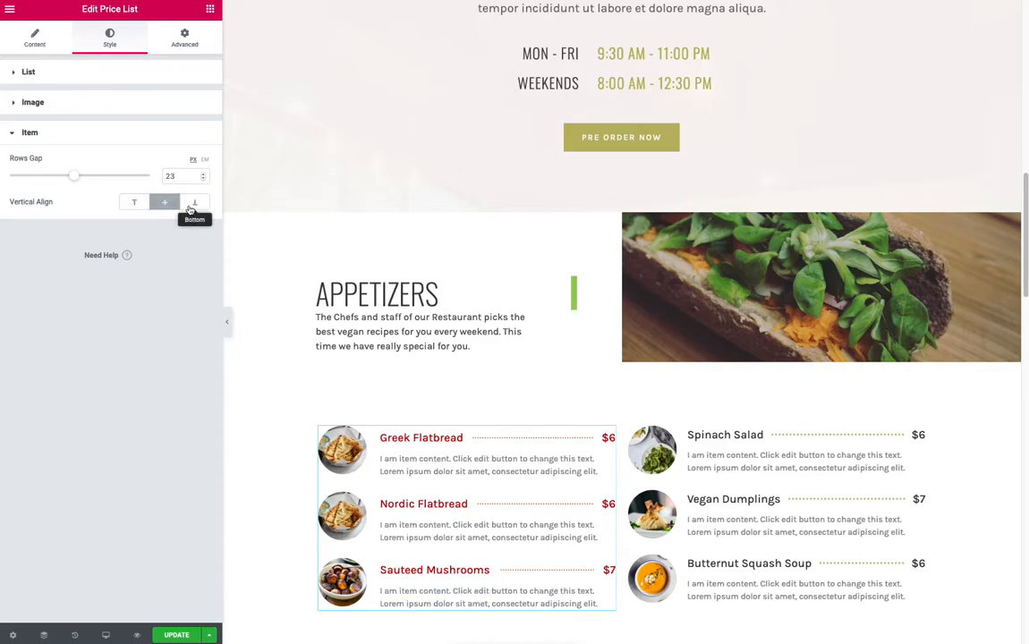
pyautogui.click(193, 204)
pyautogui.click(165, 204)
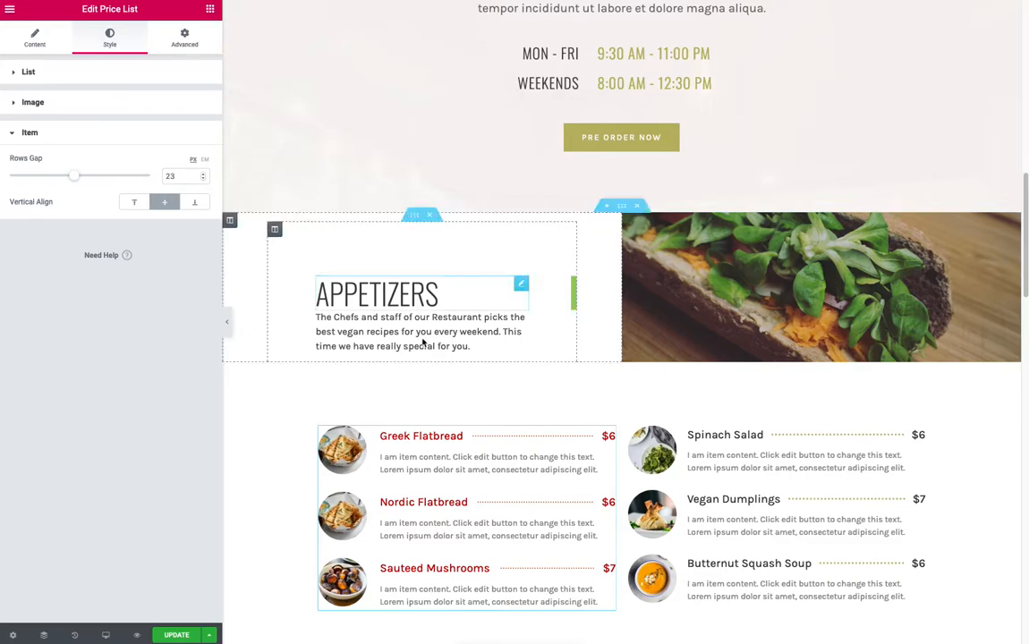
# Step: Review the price list's image and list styling, preview the page at tablet size and return to the desktop preview
pyautogui.scroll(-3, 582, 483)
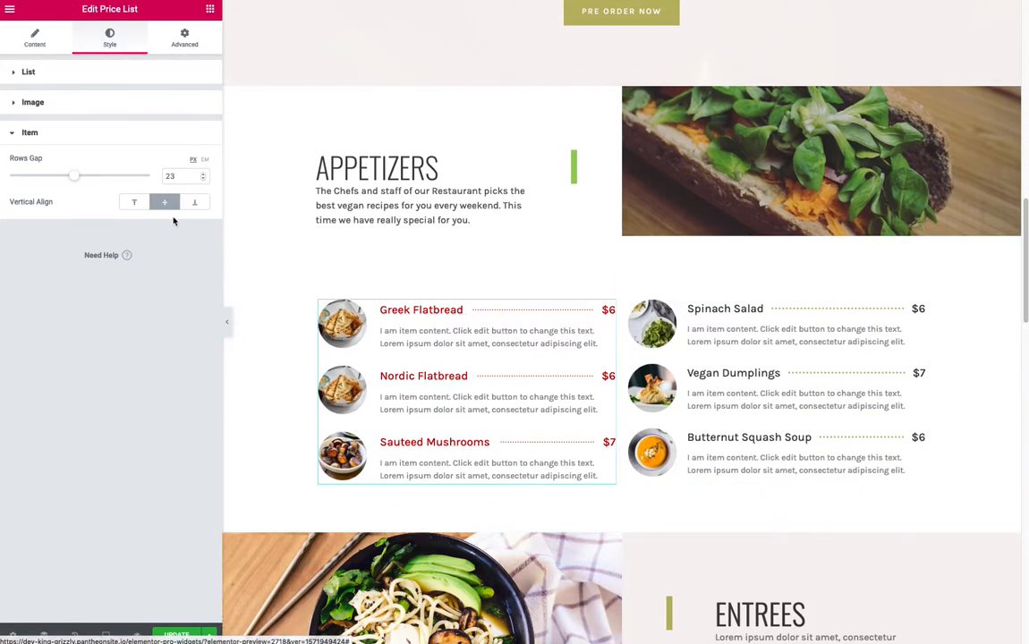
pyautogui.click(43, 104)
pyautogui.click(39, 75)
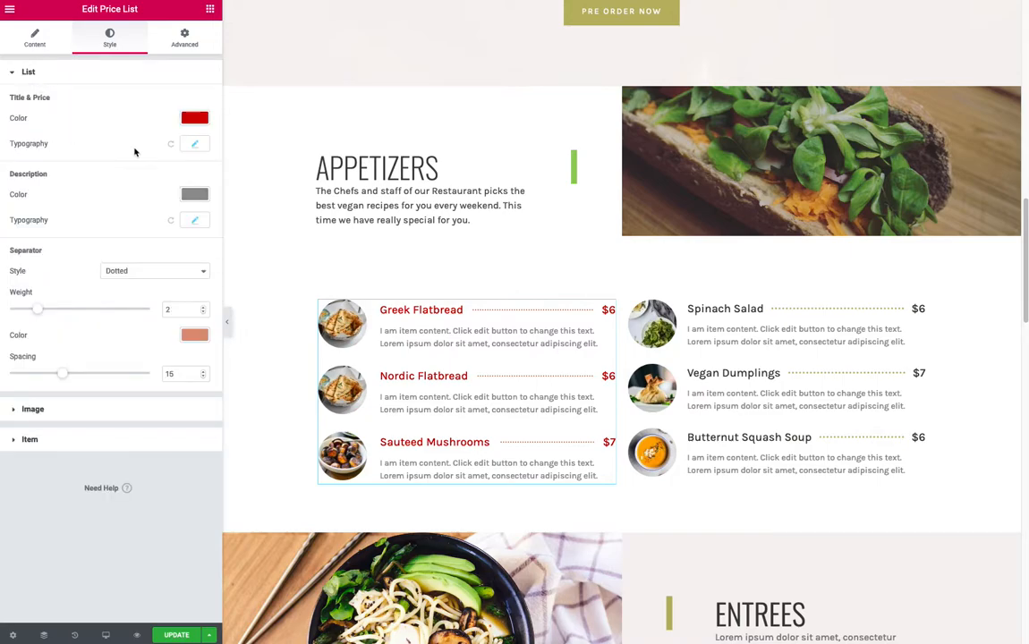
pyautogui.click(104, 632)
pyautogui.click(92, 581)
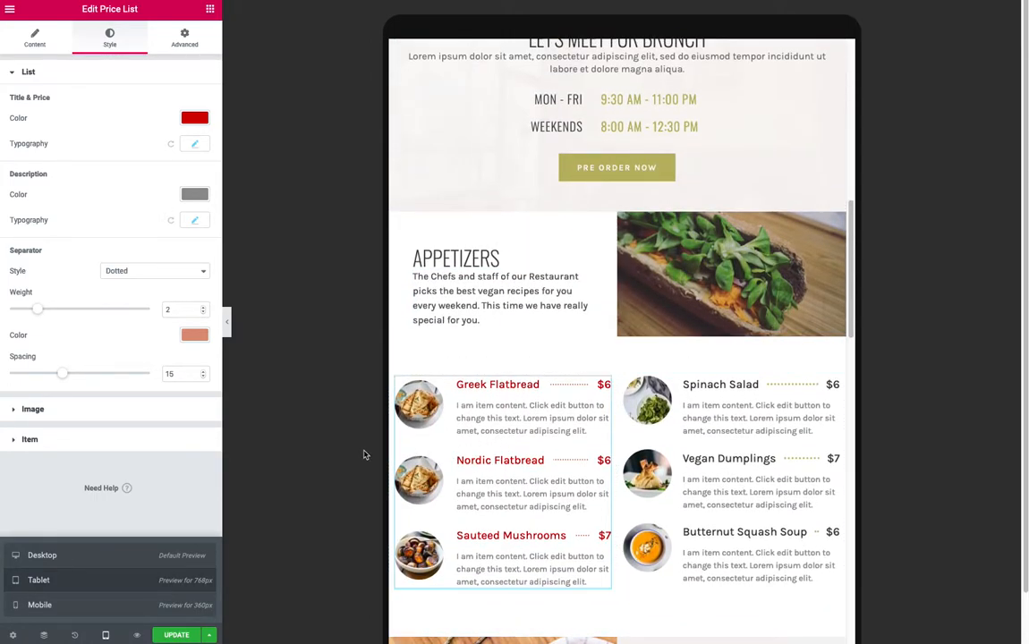
pyautogui.click(70, 558)
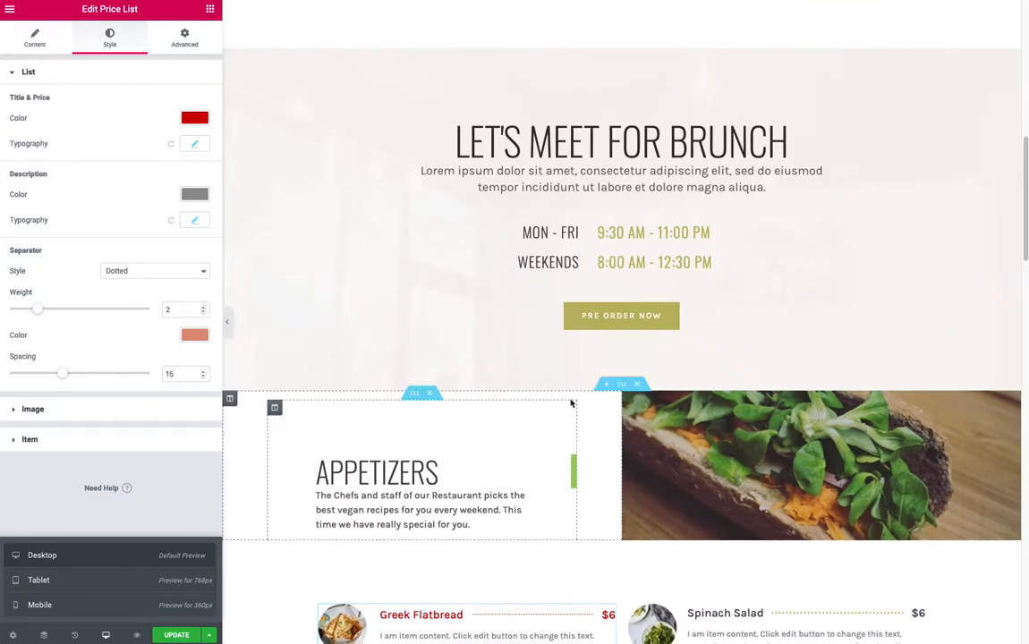
# Step: Retitle the Spinach Salad item in the second Appetizers price list as History 101
pyautogui.scroll(-3, 628, 402)
pyautogui.scroll(-4, 628, 403)
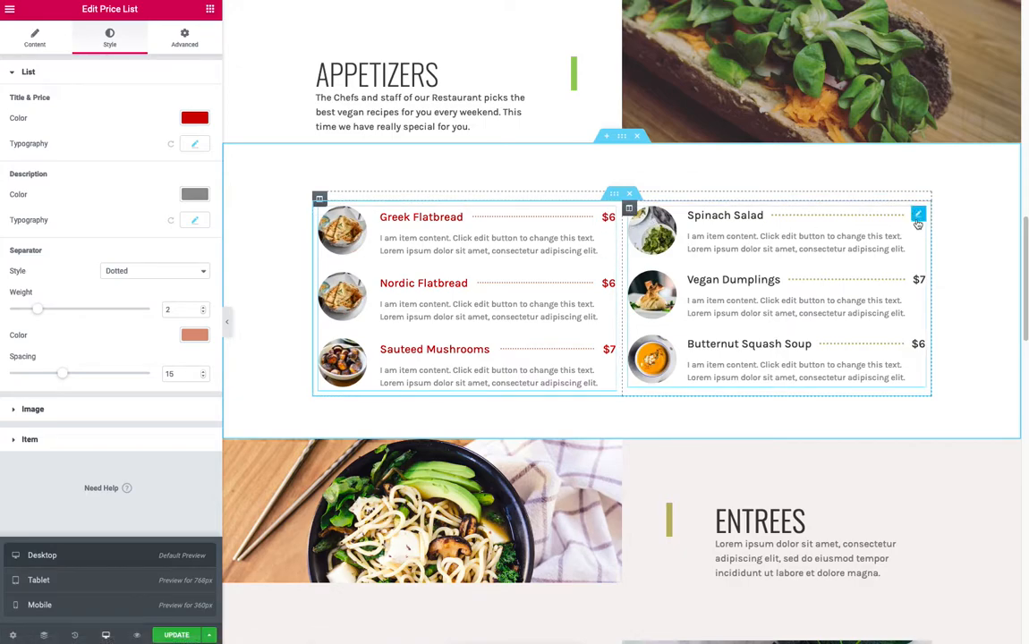
pyautogui.click(917, 215)
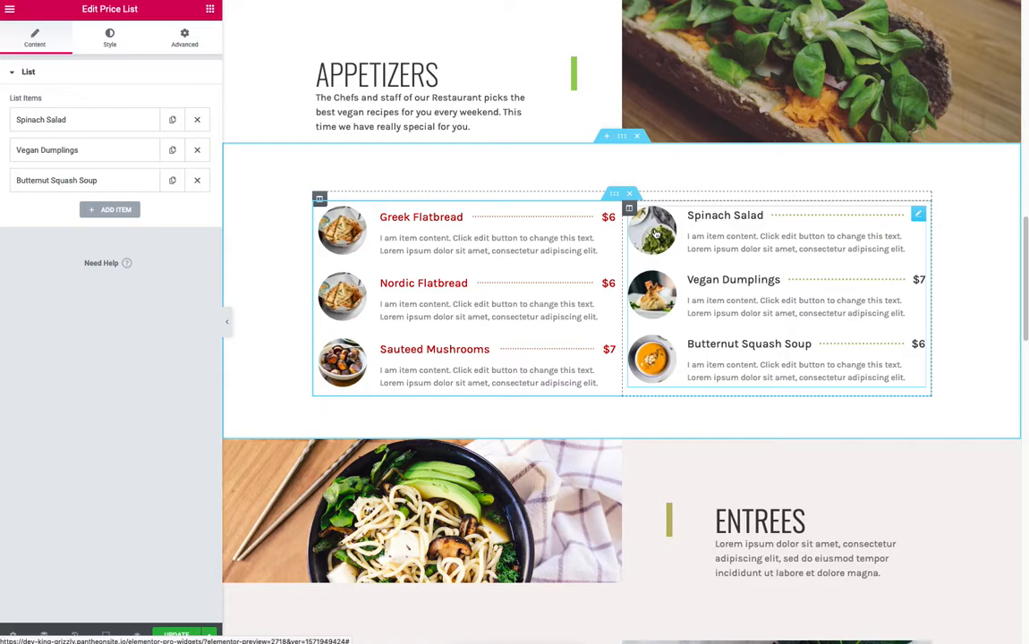
pyautogui.click(64, 117)
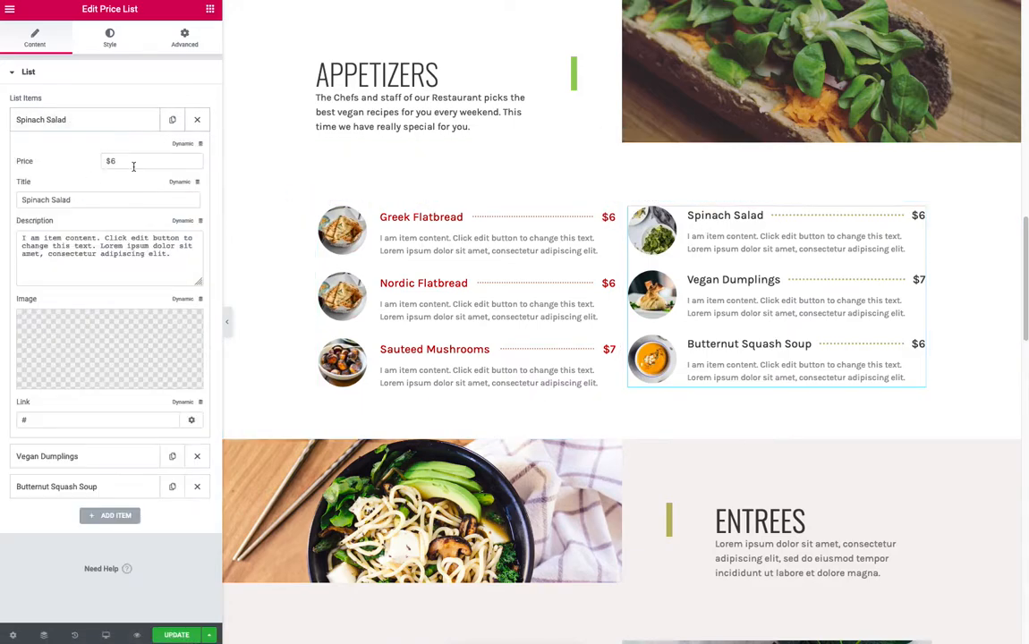
pyautogui.tripleClick(103, 193)
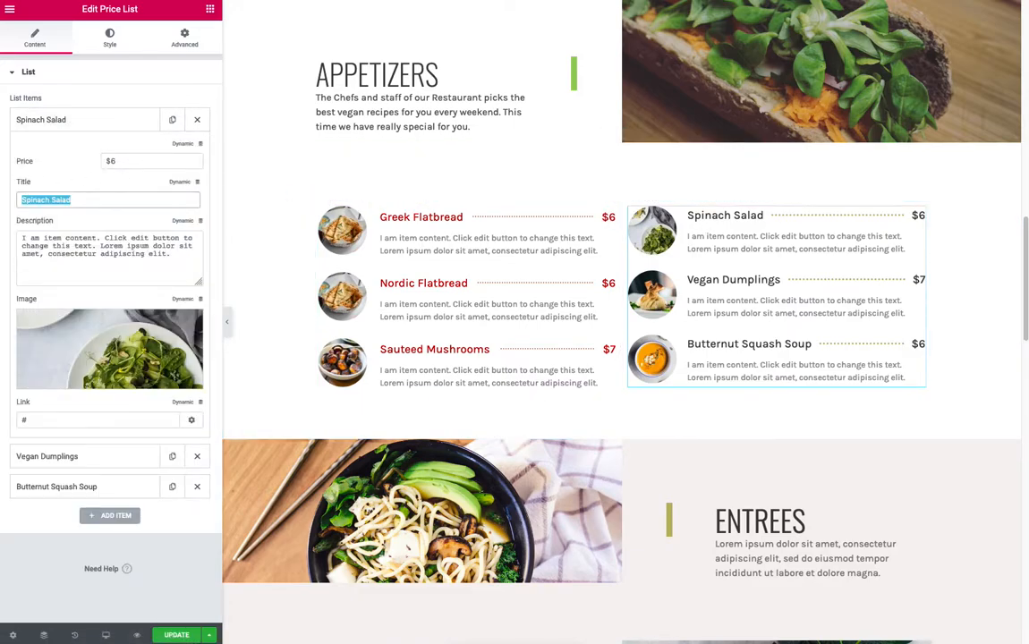
pyautogui.write('History 101')
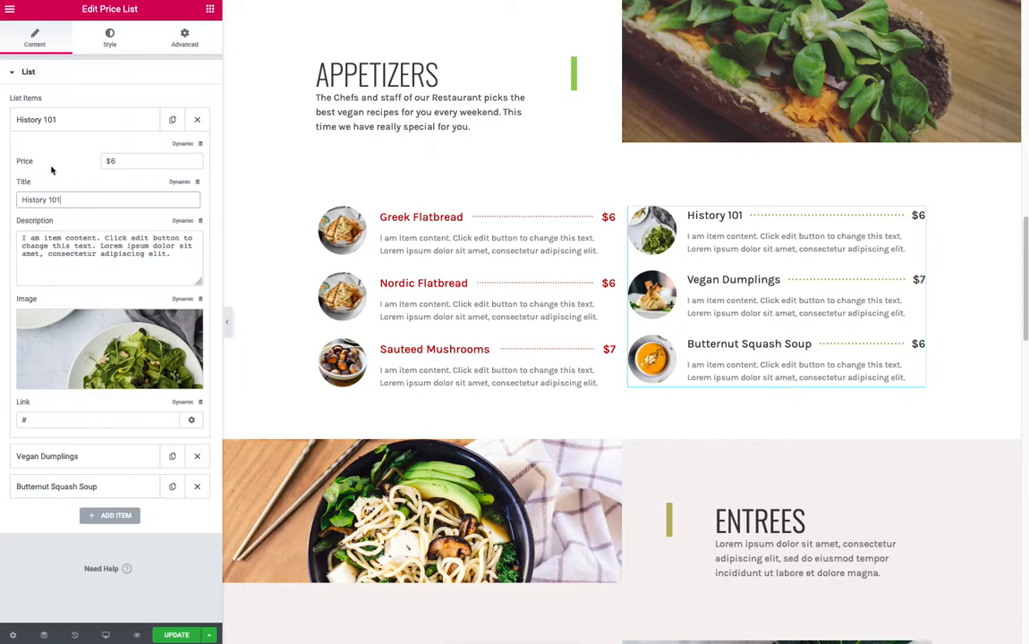
# Step: Replace the History 101 item's price with the text Nerd Hall
pyautogui.doubleClick(107, 161)
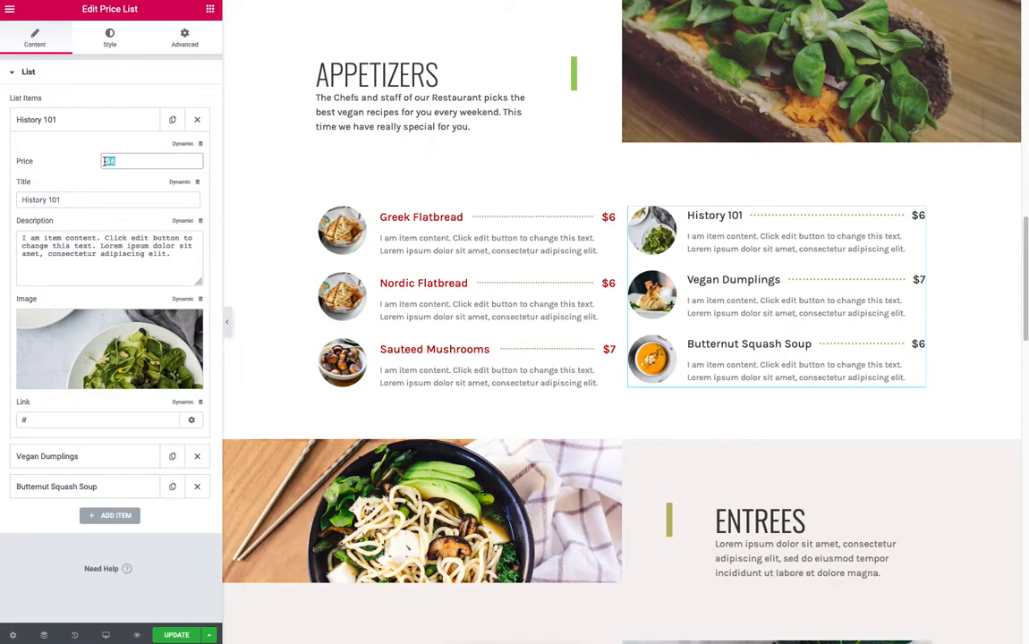
pyautogui.press('BackSpace')
pyautogui.write('Nerd Hall')
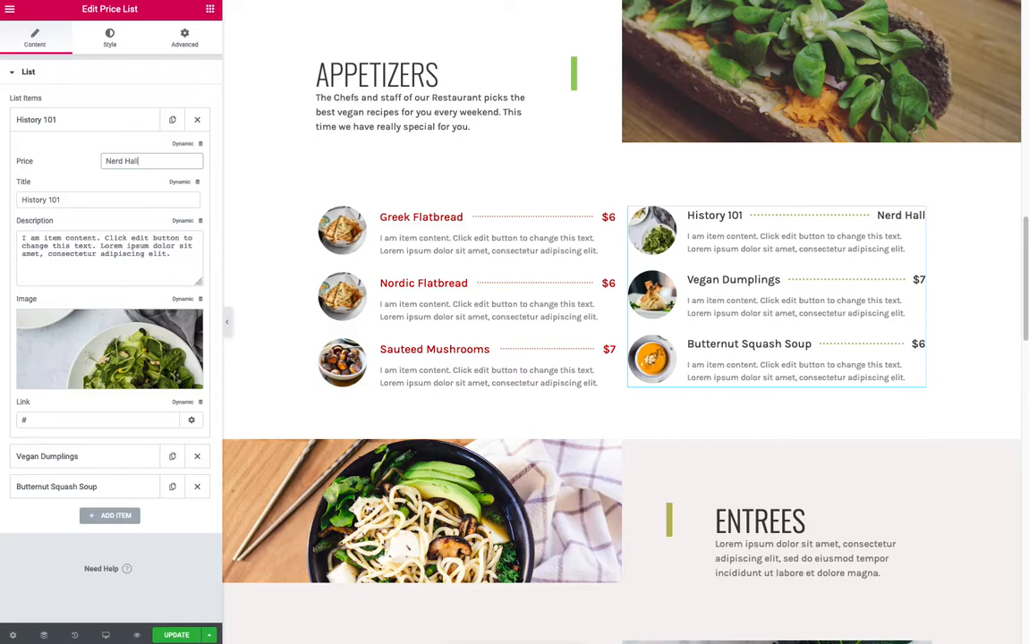
# Step: Clear the History 101 item's description and remove its image
pyautogui.click(109, 36)
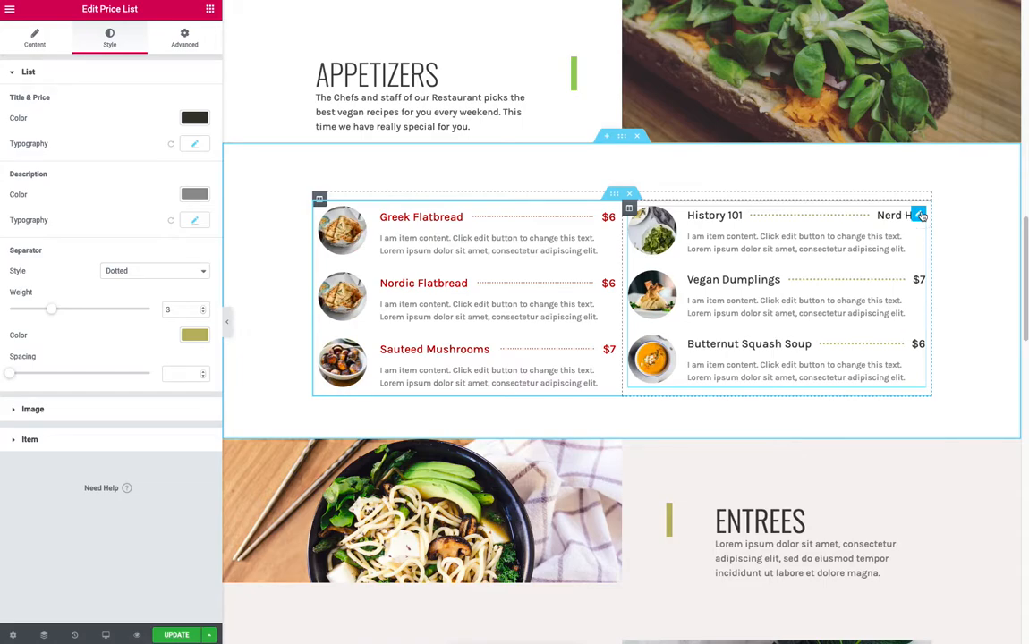
pyautogui.click(27, 43)
pyautogui.click(60, 125)
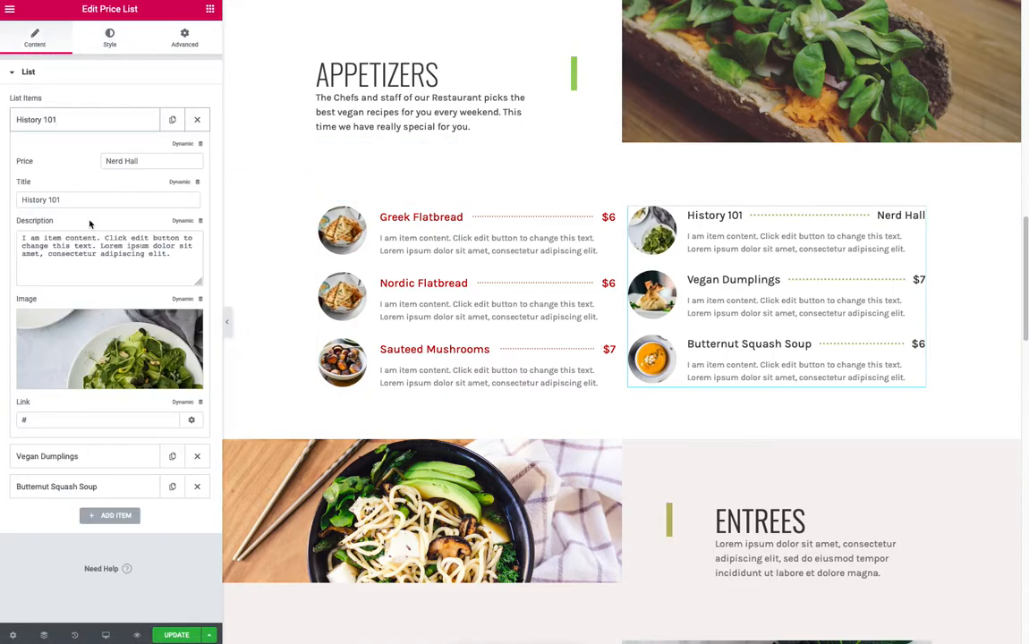
pyautogui.moveTo(159, 255); pyautogui.dragTo(13, 216)
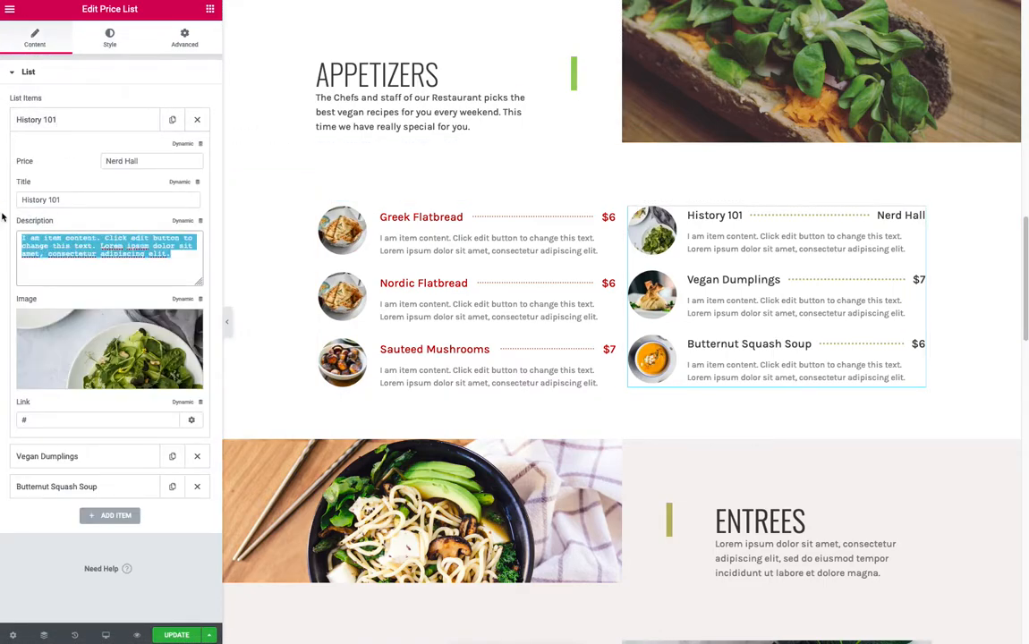
pyautogui.press('BackSpace')
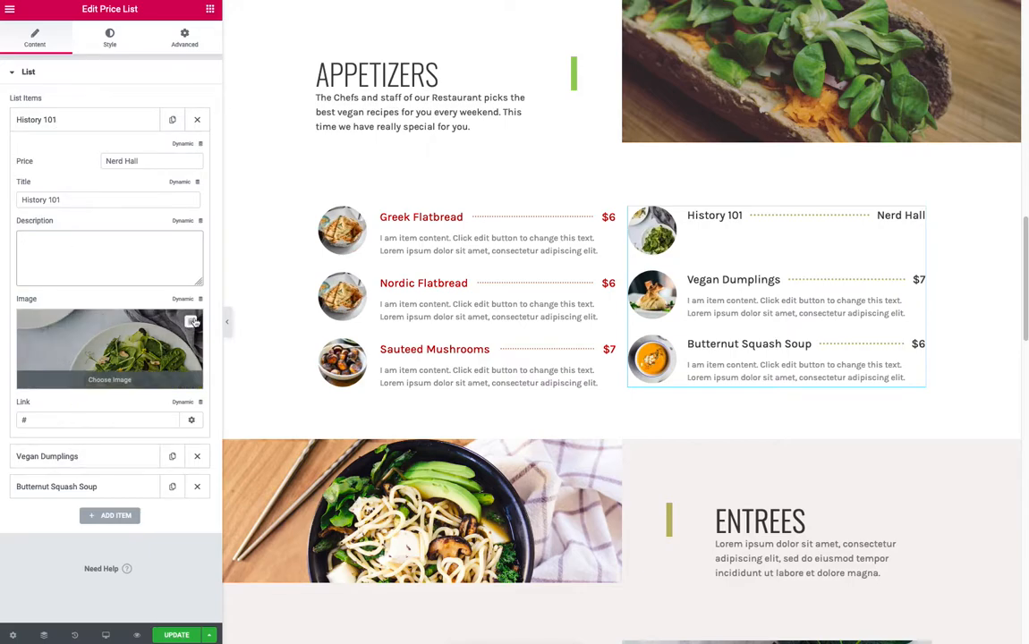
pyautogui.click(192, 321)
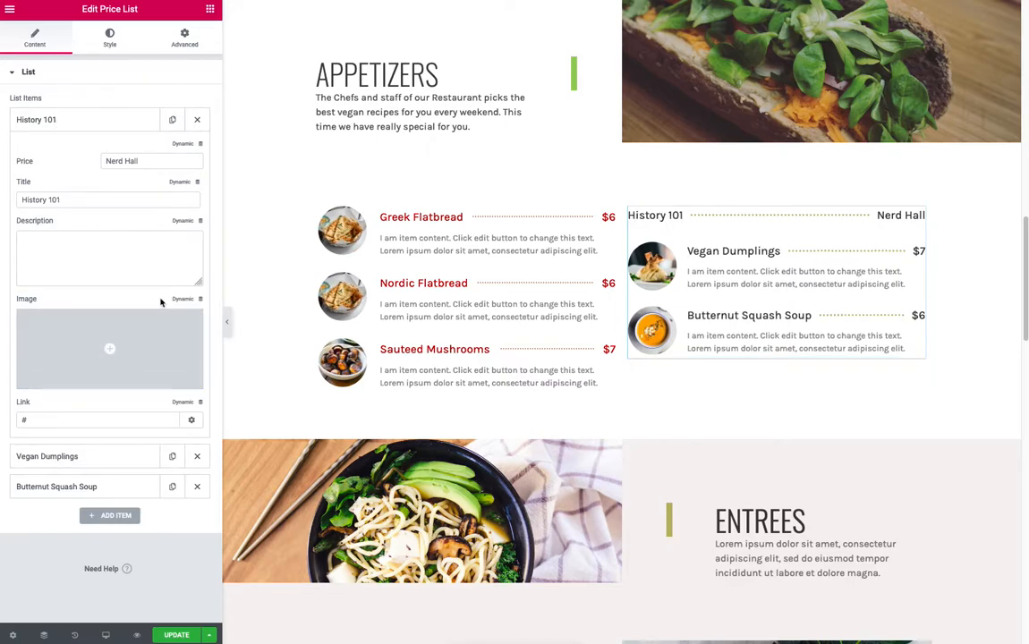
# Step: Delete the Vegan Dumplings and Butternut Squash Soup items and duplicate the History 101 item to make four entries
pyautogui.click(197, 456)
pyautogui.click(198, 457)
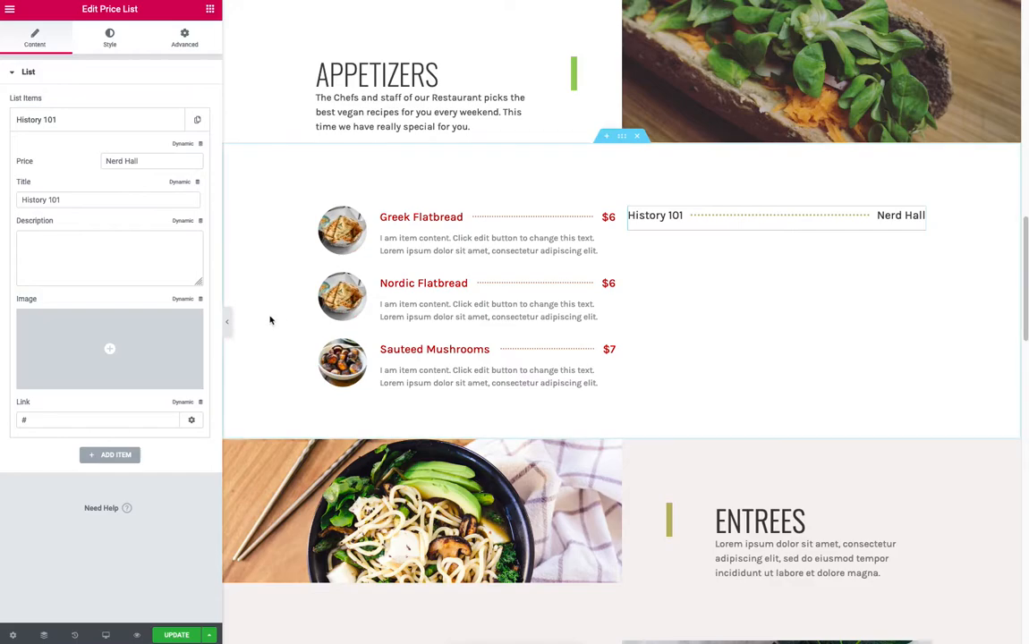
pyautogui.click(154, 110)
pyautogui.click(194, 124)
pyautogui.click(194, 123)
pyautogui.click(194, 123)
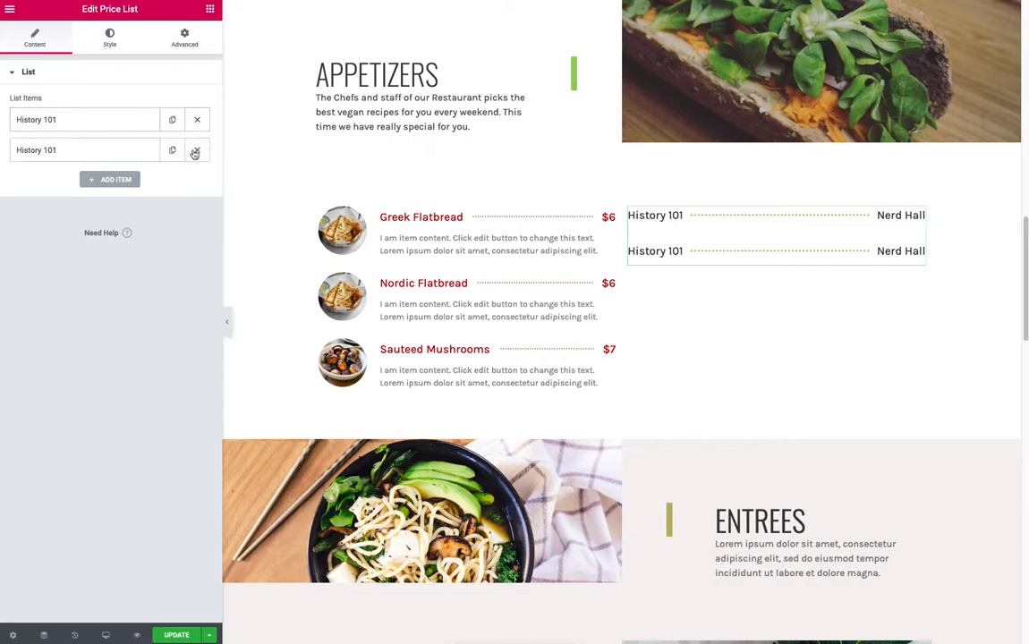
pyautogui.click(170, 151)
pyautogui.click(170, 151)
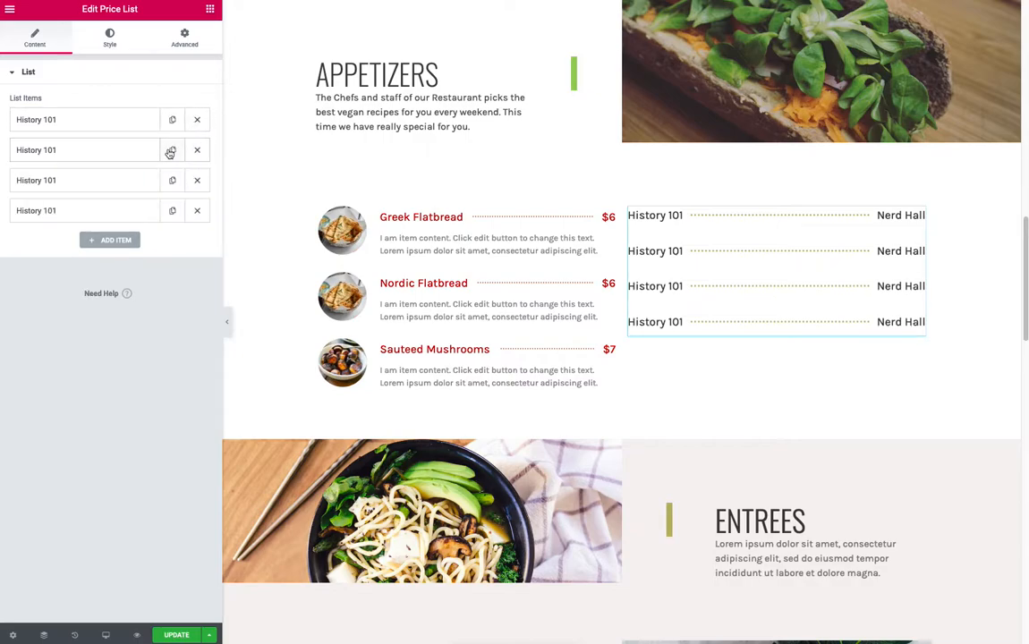
# Step: Retitle the second History 101 item as English 202 and replace its price text with a person's name
pyautogui.click(66, 151)
pyautogui.moveTo(61, 230); pyautogui.dragTo(20, 230)
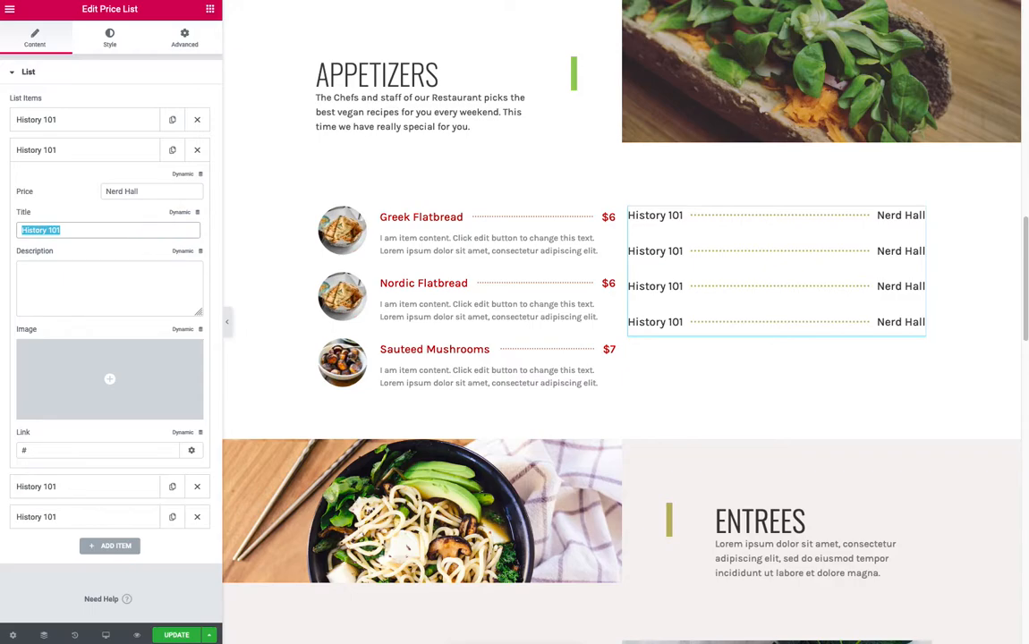
pyautogui.write('English 202')
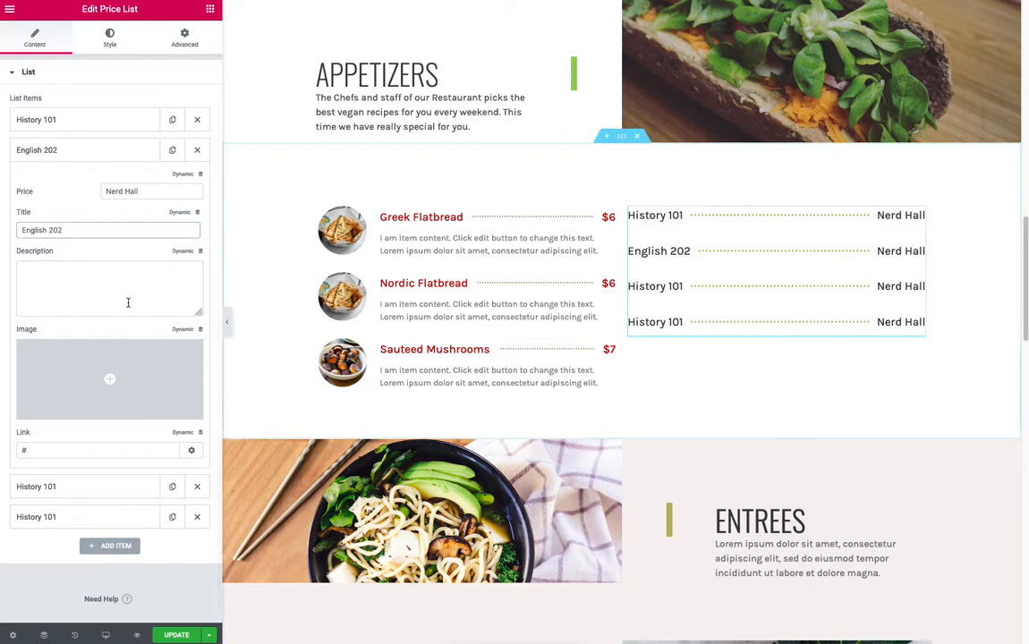
pyautogui.moveTo(152, 194); pyautogui.dragTo(92, 180)
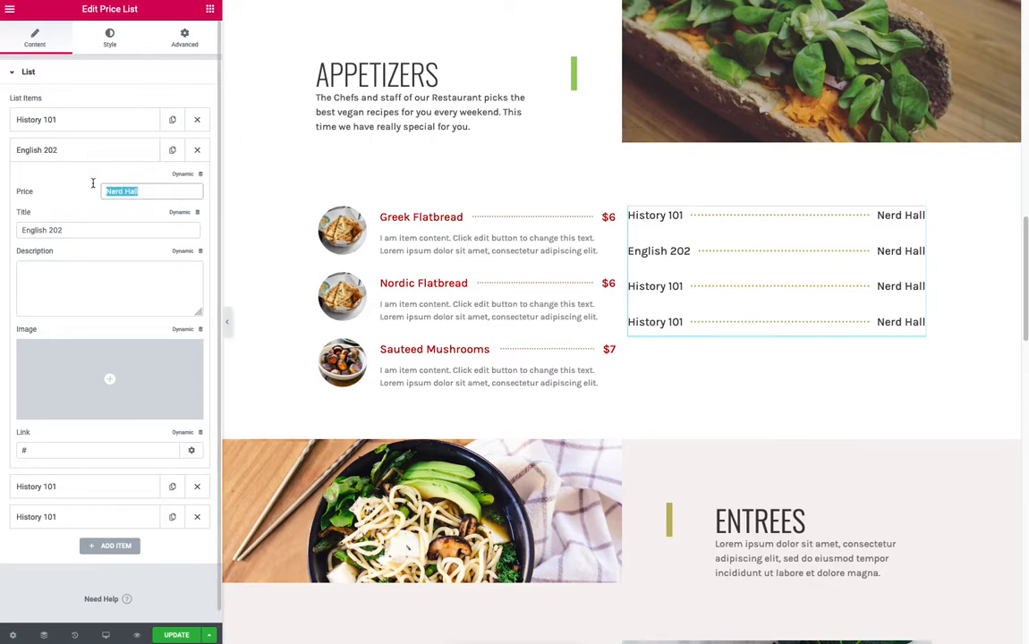
pyautogui.write('M. Smith')
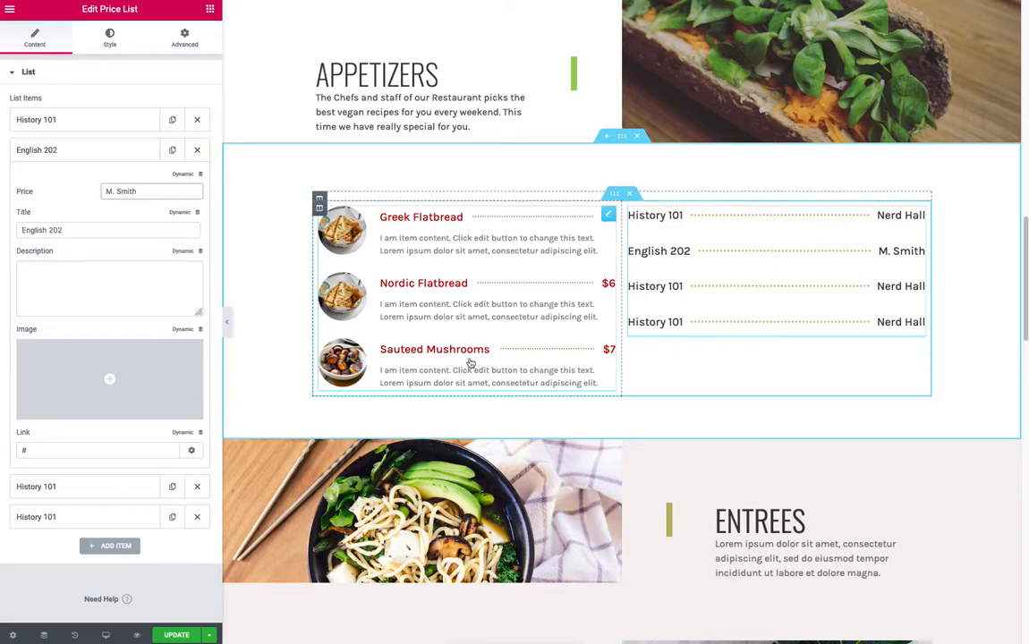
# Step: Inspect the HTML markup of the Nordic Flatbread title and its enclosing list item, and return to the widget editor
pyautogui.click(228, 327)
pyautogui.rightClick(564, 235)
pyautogui.rightClick(350, 270)
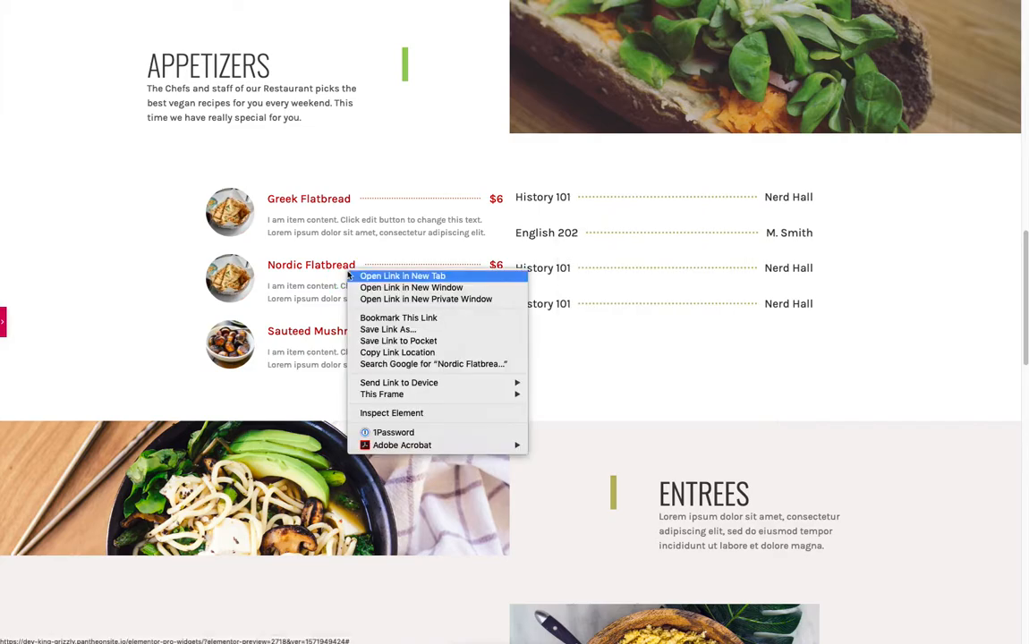
pyautogui.click(362, 413)
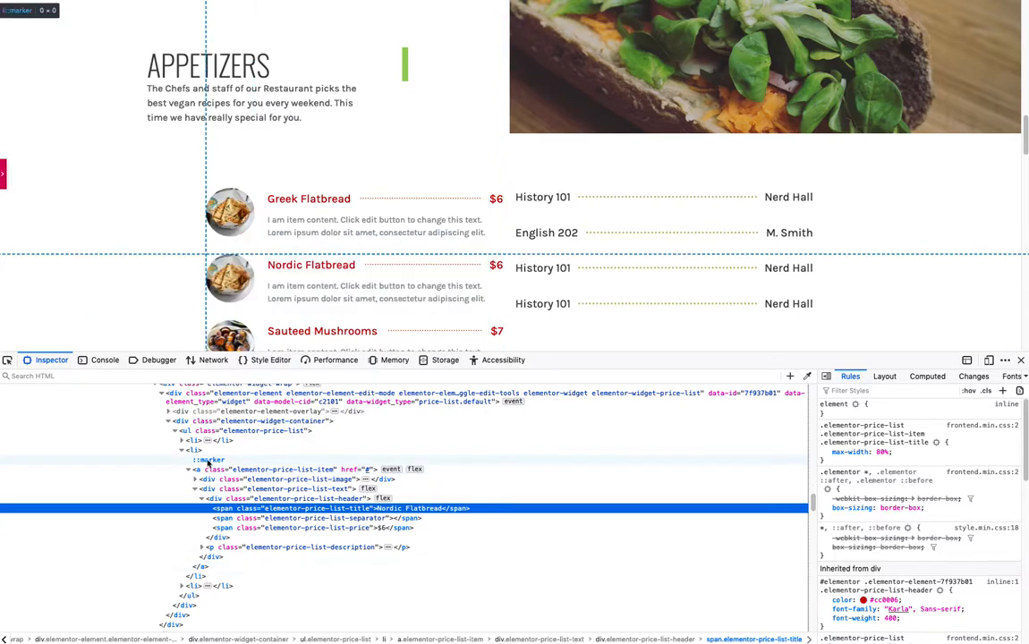
pyautogui.click(193, 450)
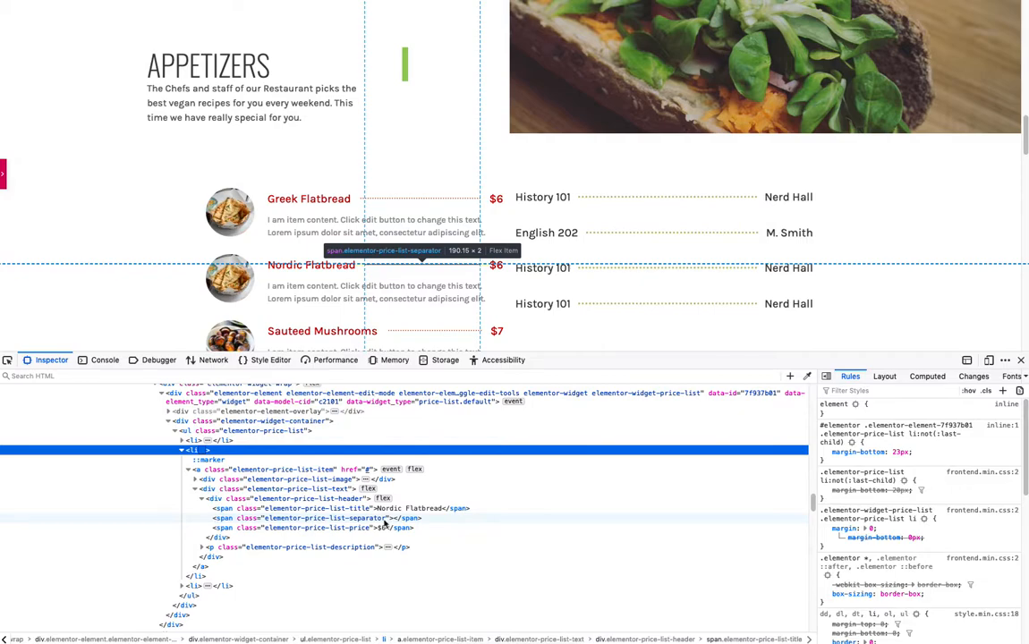
pyautogui.click(1021, 362)
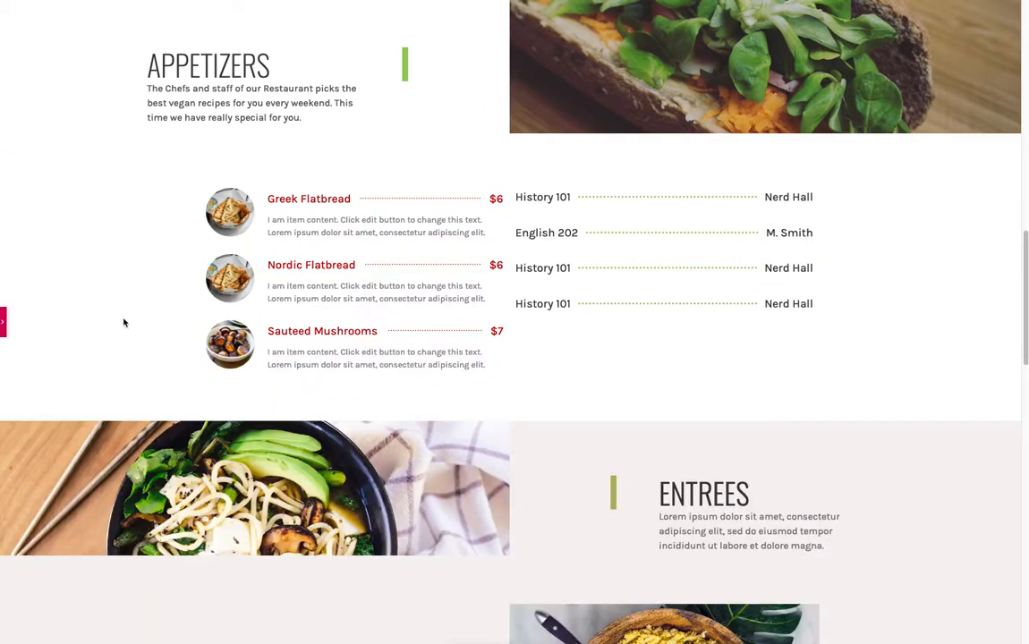
pyautogui.click(3, 321)
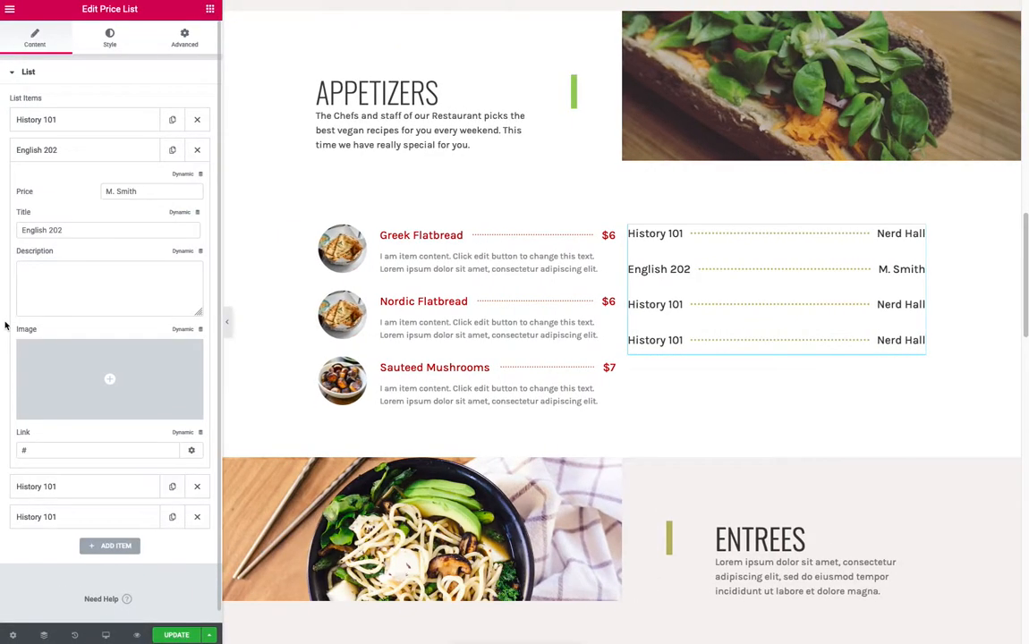